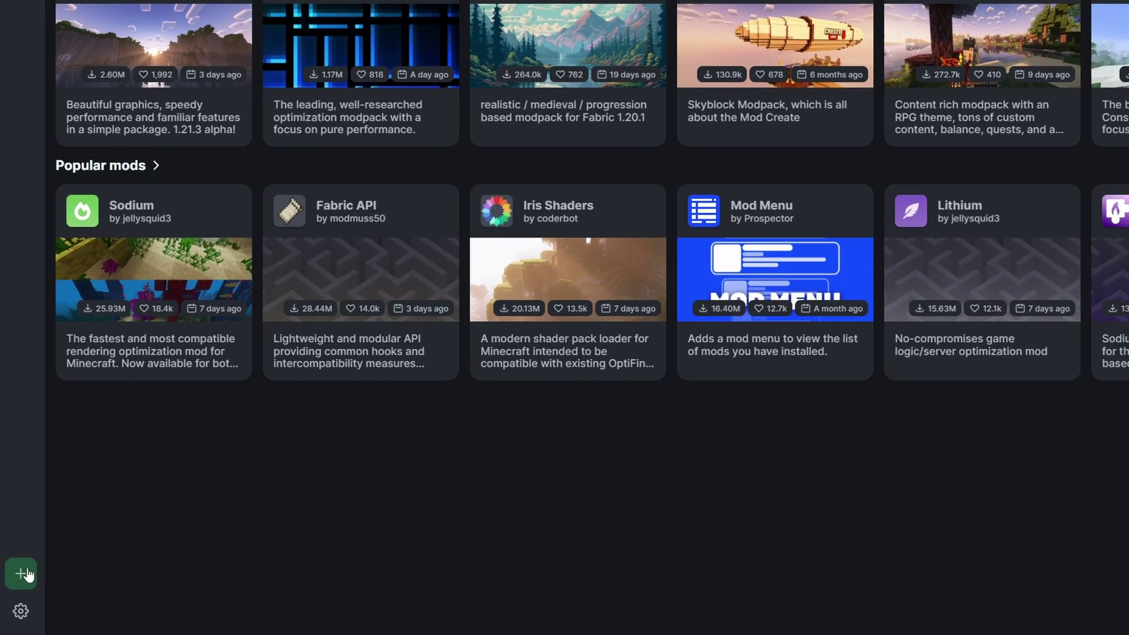
# - Create a custom instance named Temp Fsang with the Forge loader and game version 1.20.1
pyautogui.click(19, 579)
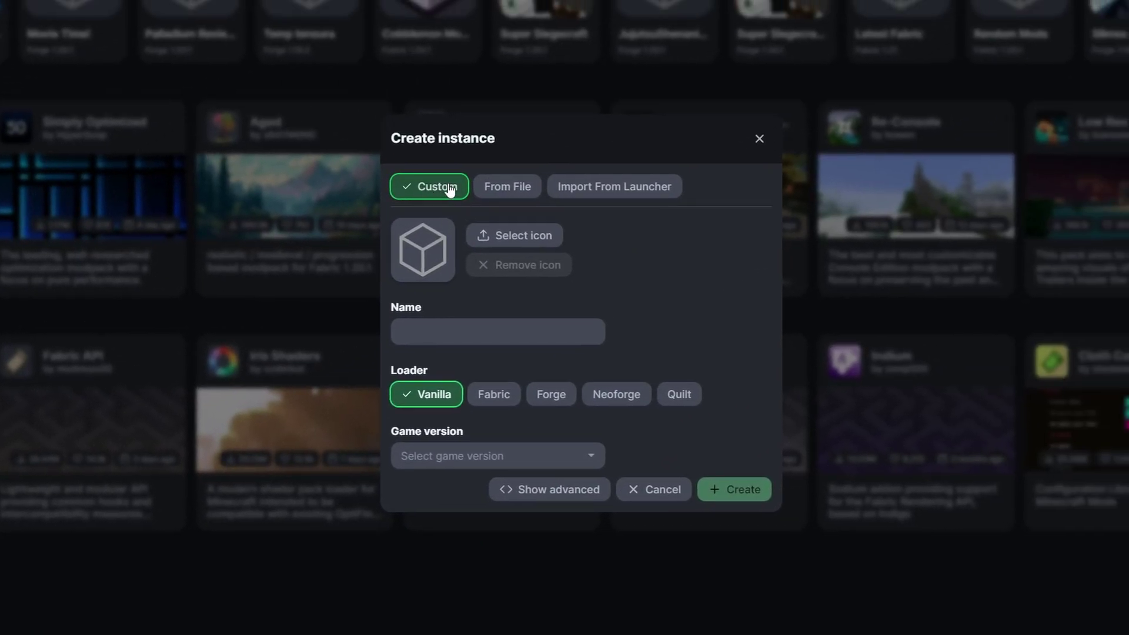
pyautogui.click(425, 333)
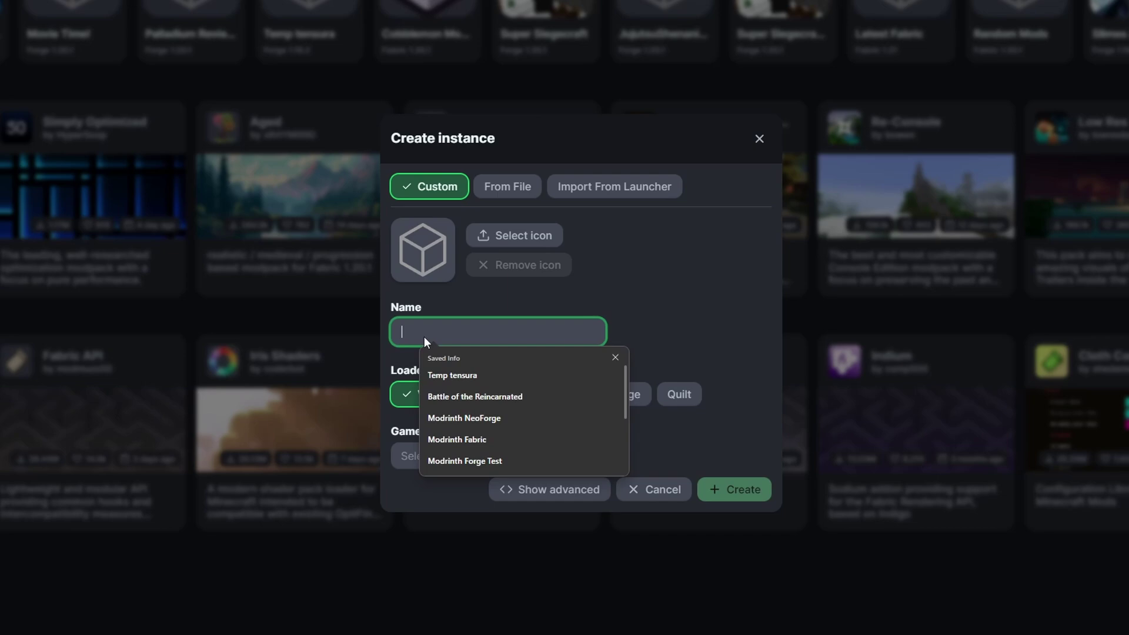
pyautogui.write('Temp Fsang')
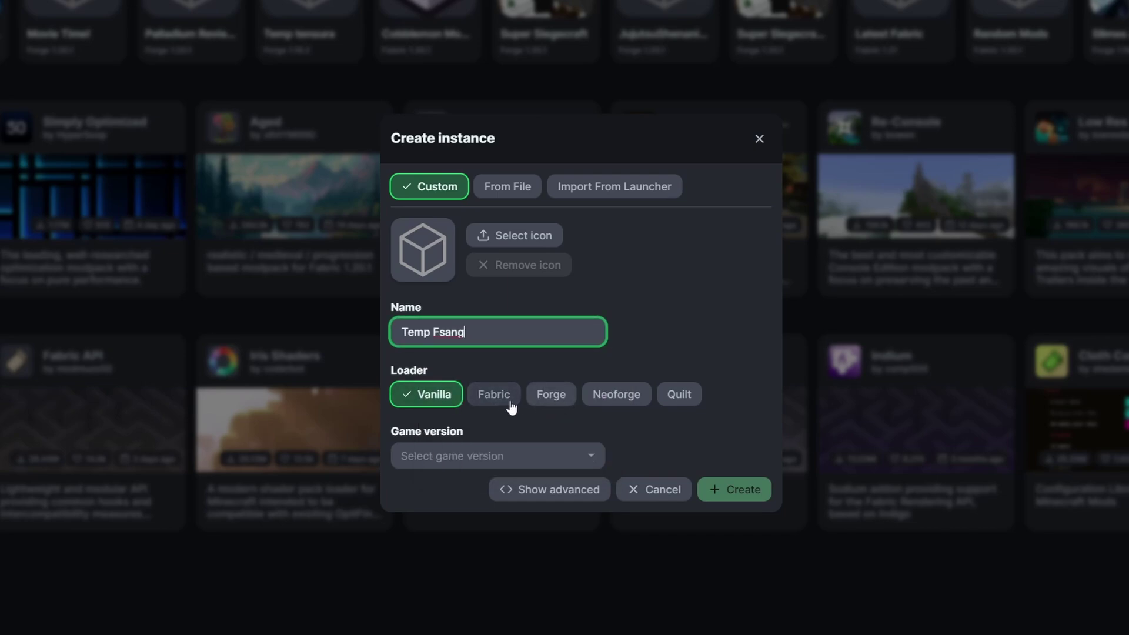
pyautogui.click(545, 401)
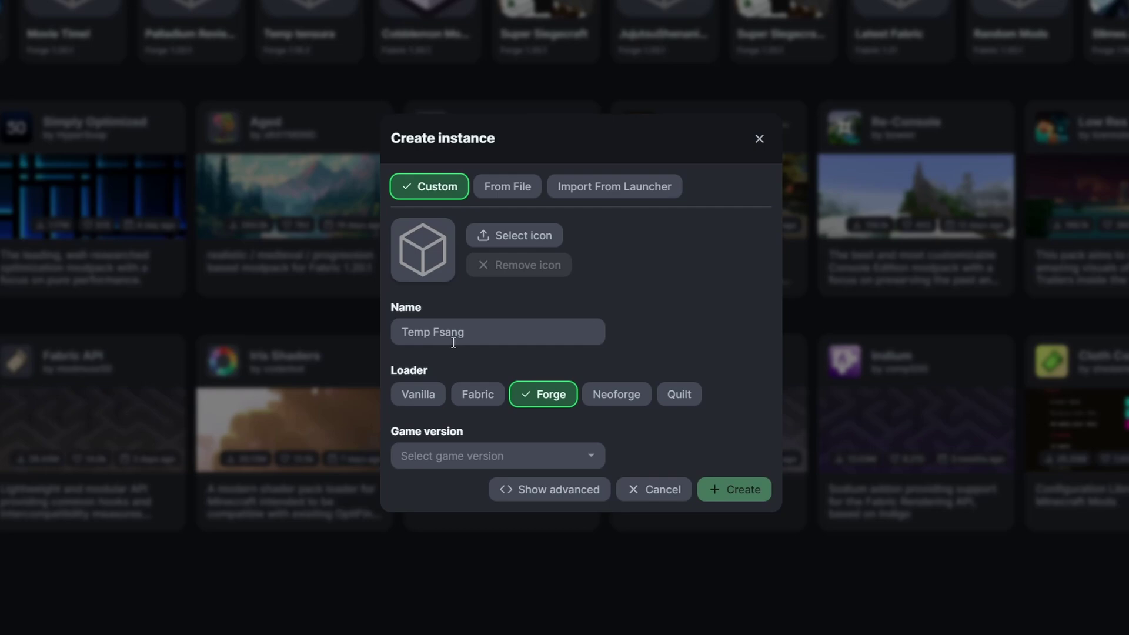
pyautogui.click(484, 461)
pyautogui.scroll(-3, 509, 403)
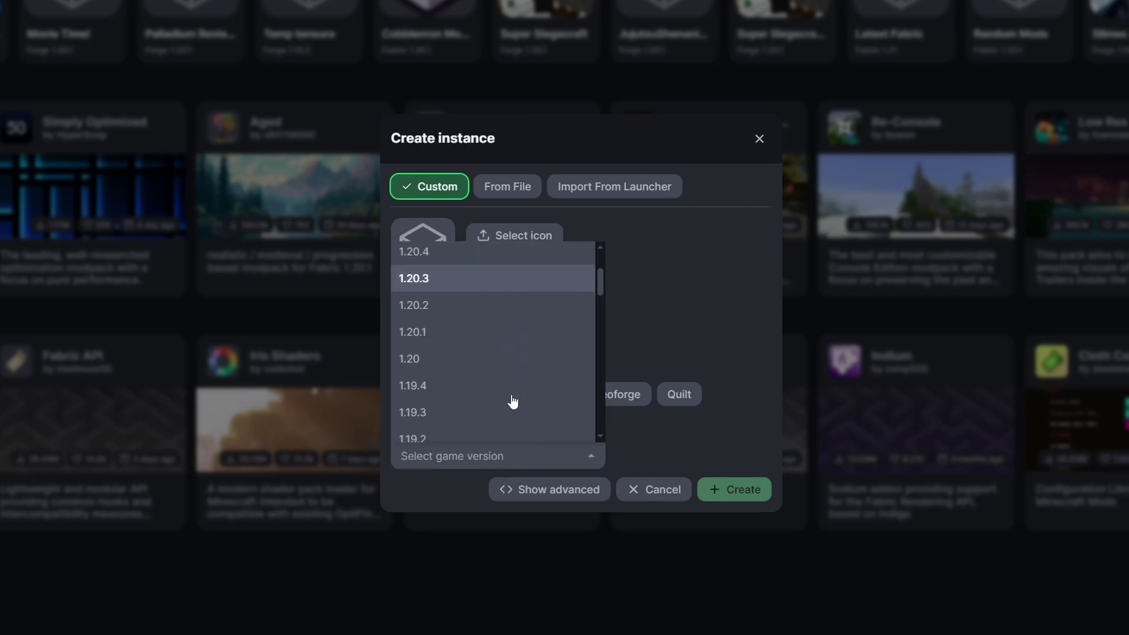
pyautogui.click(444, 321)
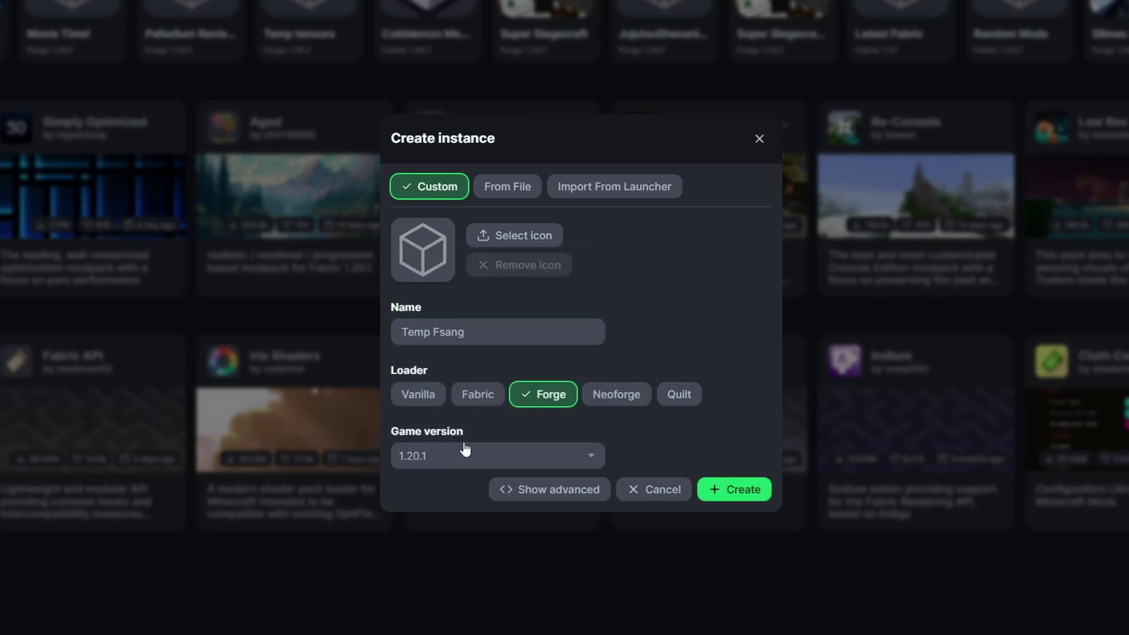
pyautogui.click(737, 491)
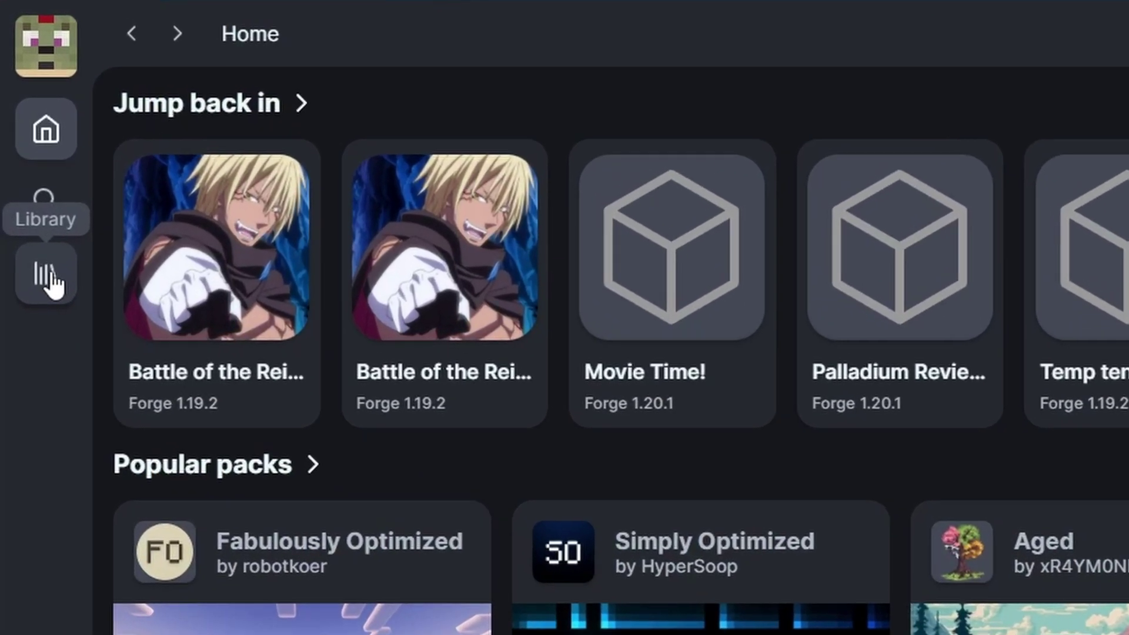
# - Open the Temp Fsang instance from the library, then test-launch the game and stop it
pyautogui.click(50, 278)
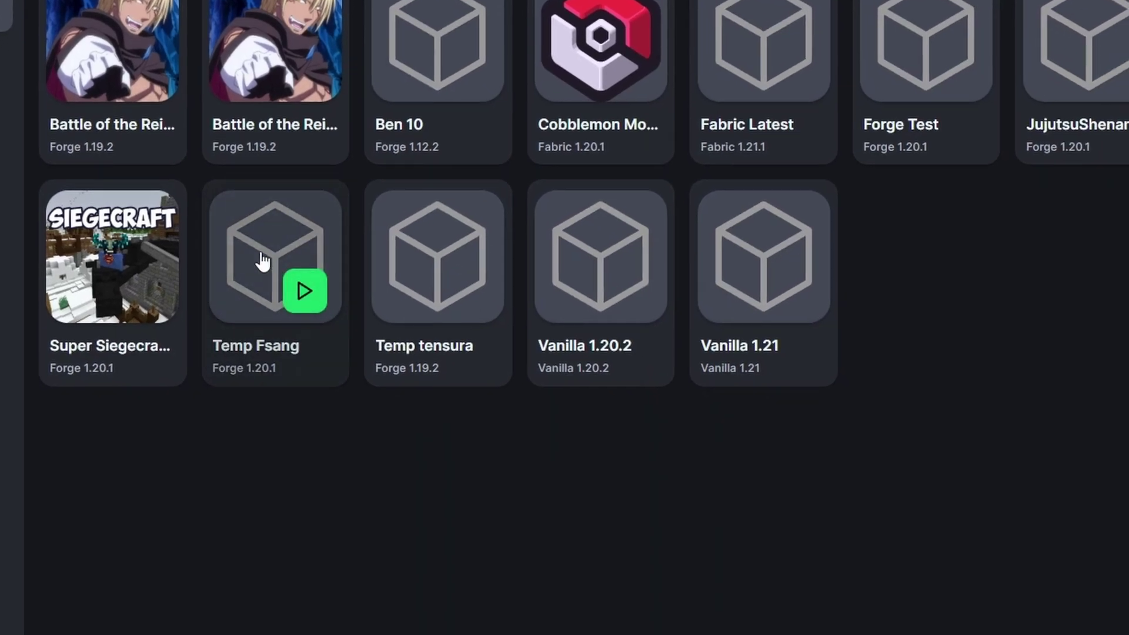
pyautogui.click(350, 458)
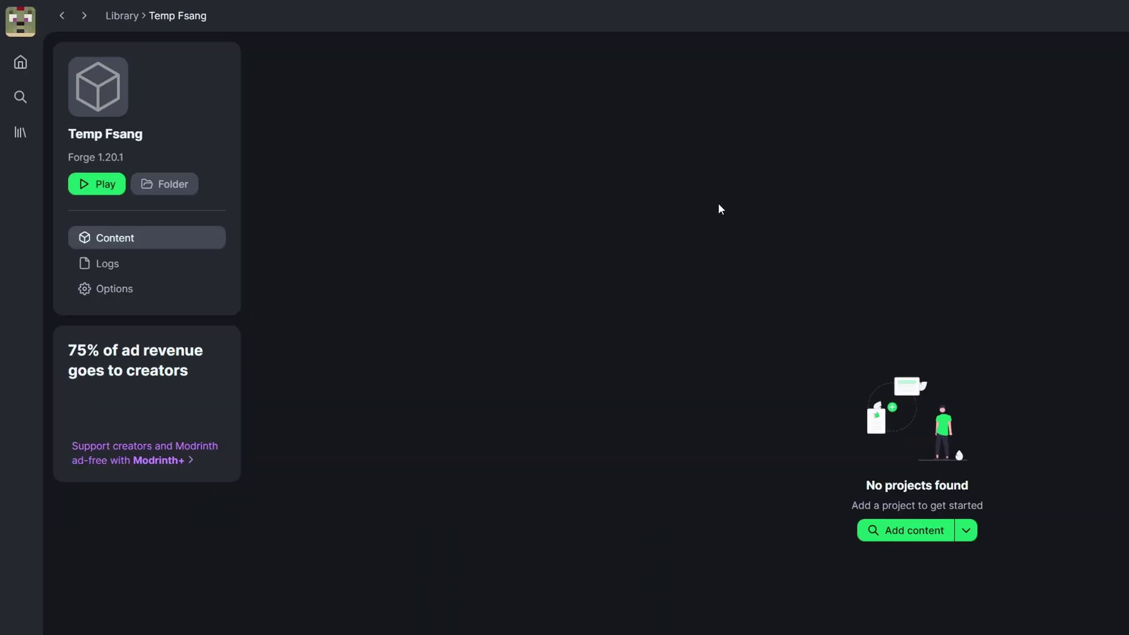
pyautogui.click(92, 187)
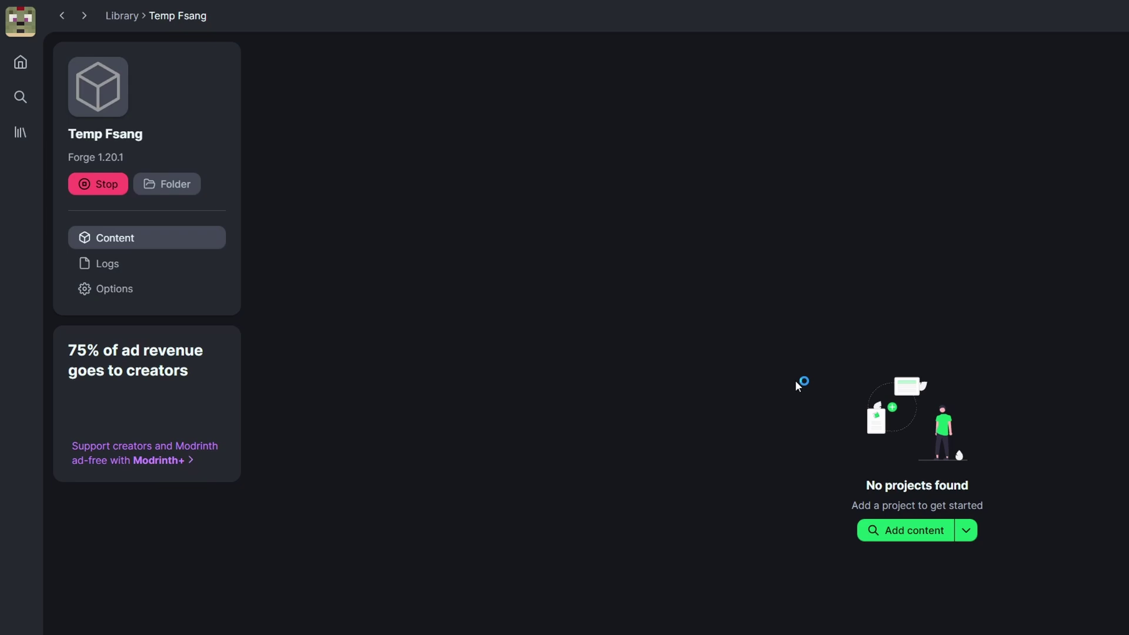
pyautogui.click(85, 185)
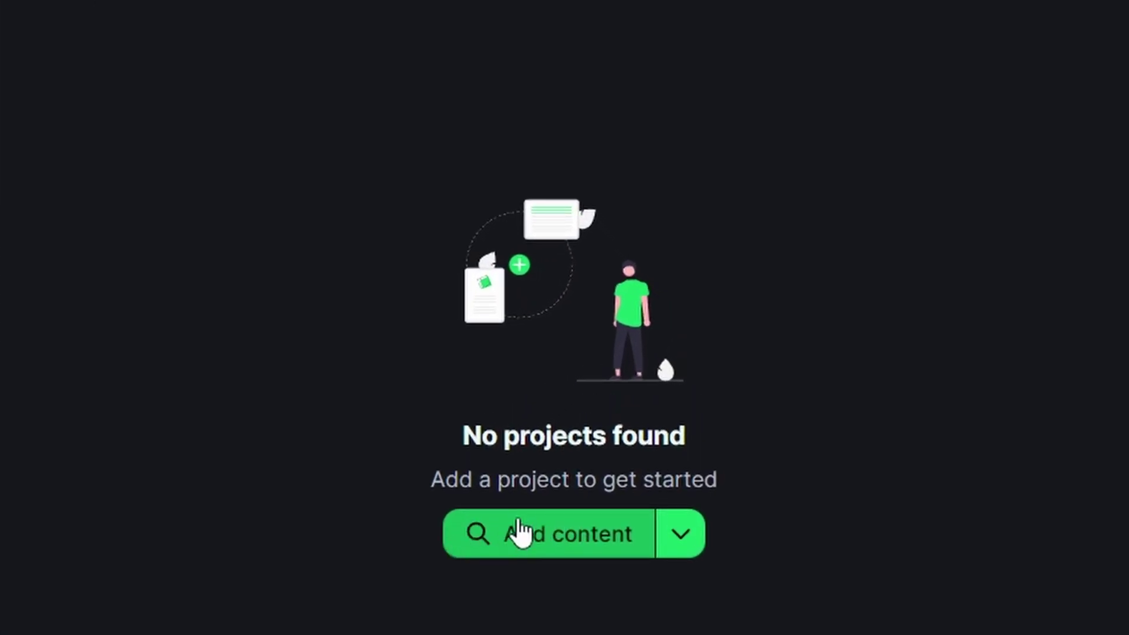
# - Find Fsang18's Heropack by searching mods for "fsan", install it in the Temp Fsang instance and launch the game
pyautogui.click(512, 529)
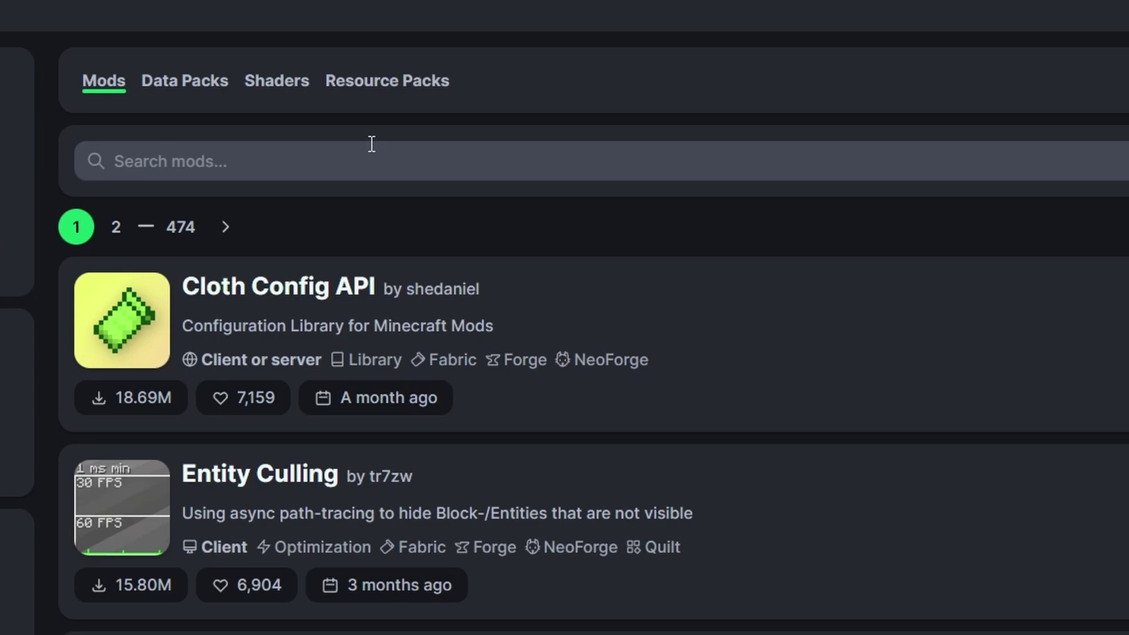
pyautogui.click(372, 144)
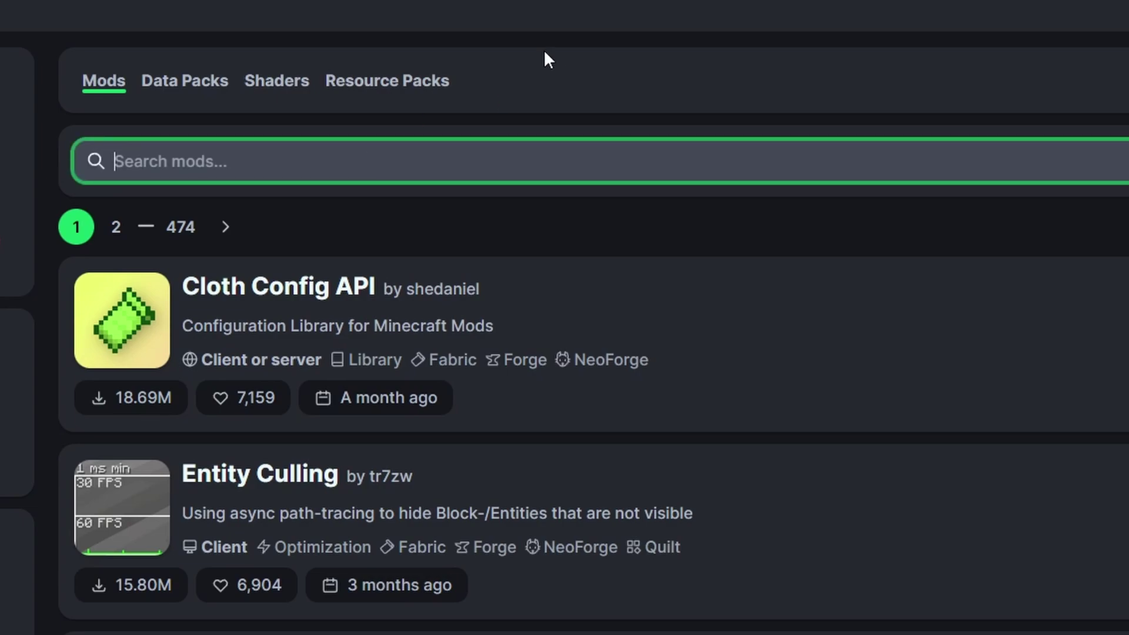
pyautogui.write('fsan')
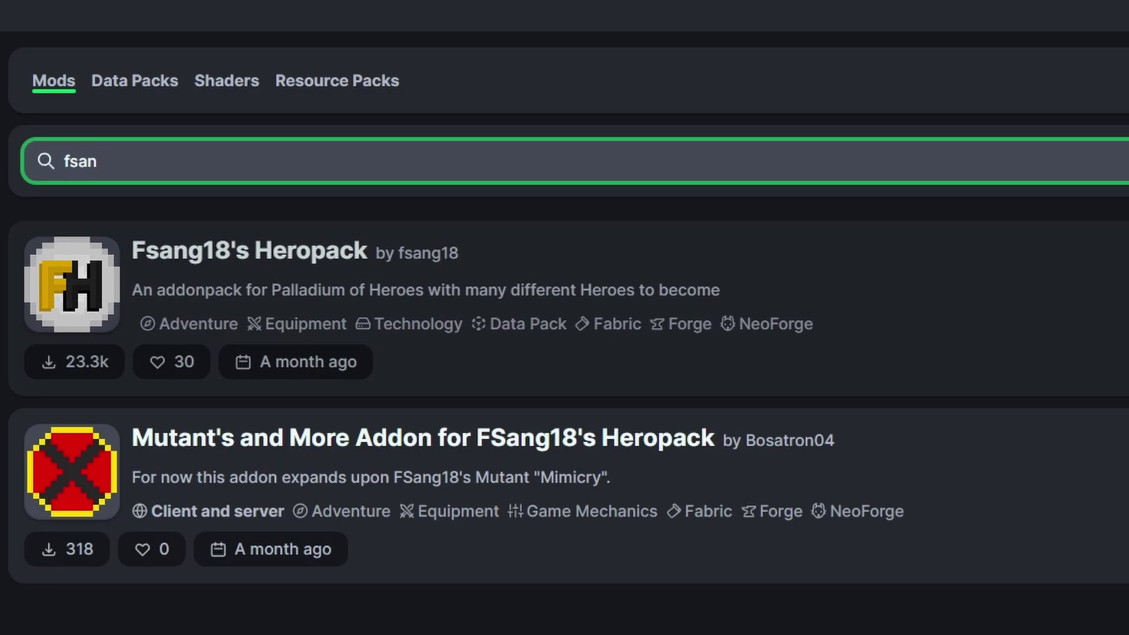
pyautogui.click(1020, 370)
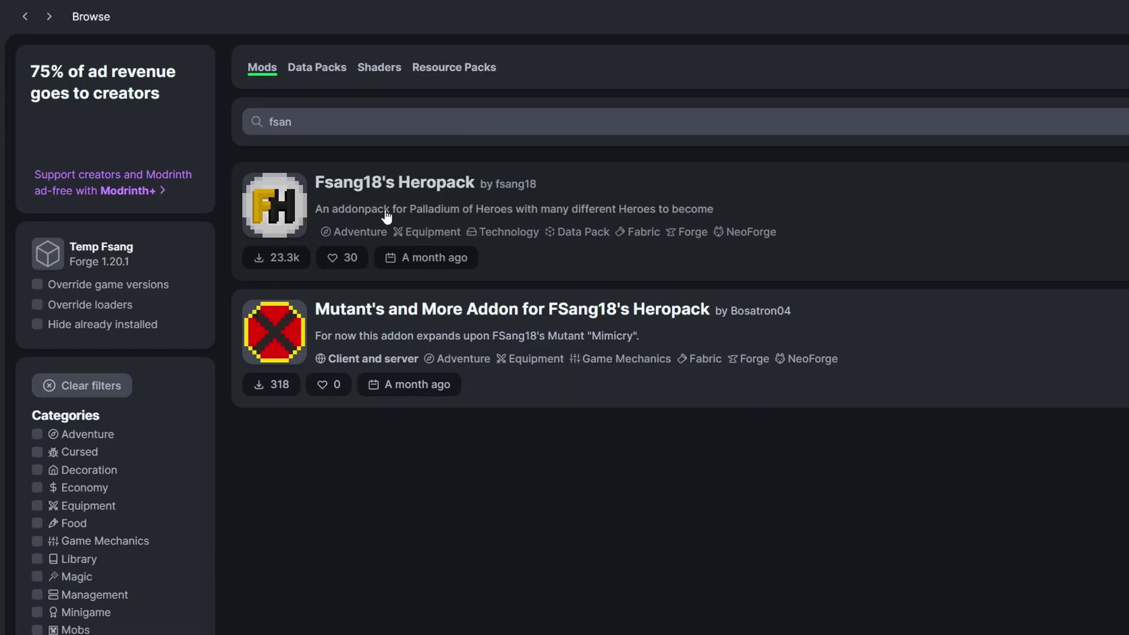
pyautogui.click(57, 254)
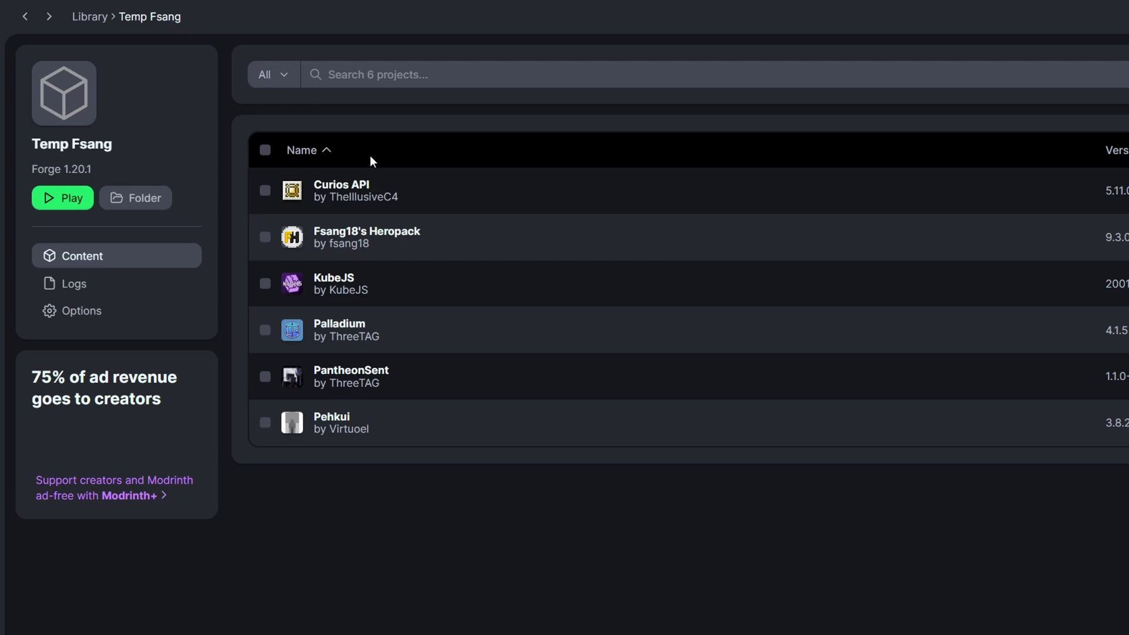
pyautogui.click(52, 201)
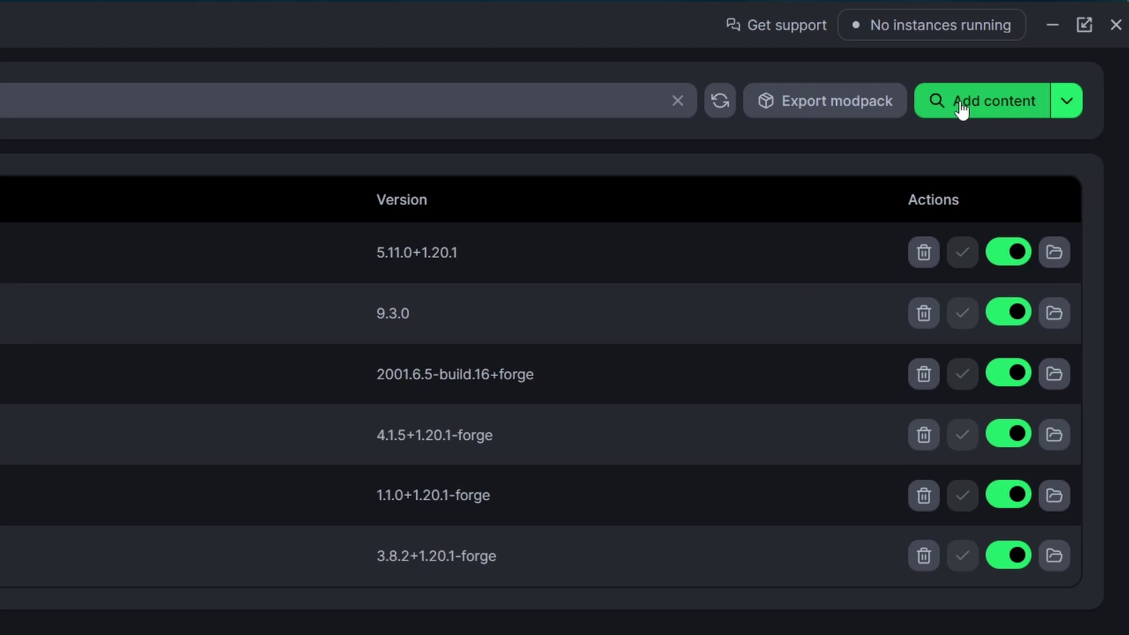
# - Find the Rhino mod by searching the mods for "rhino" and install it in the instance
pyautogui.click(979, 102)
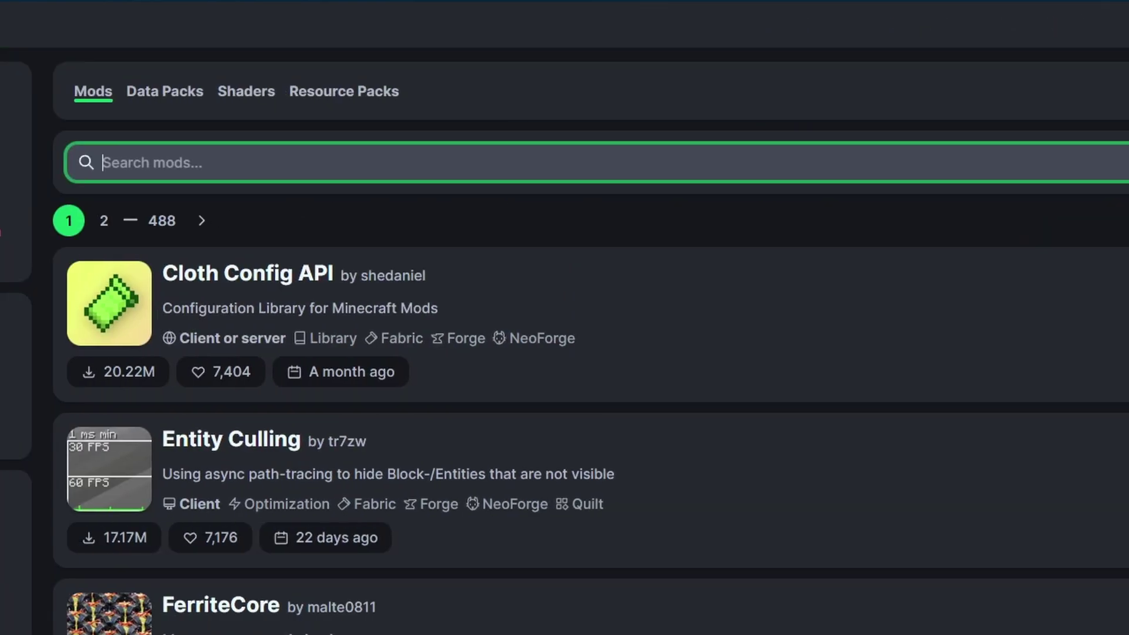
pyautogui.write('rhino')
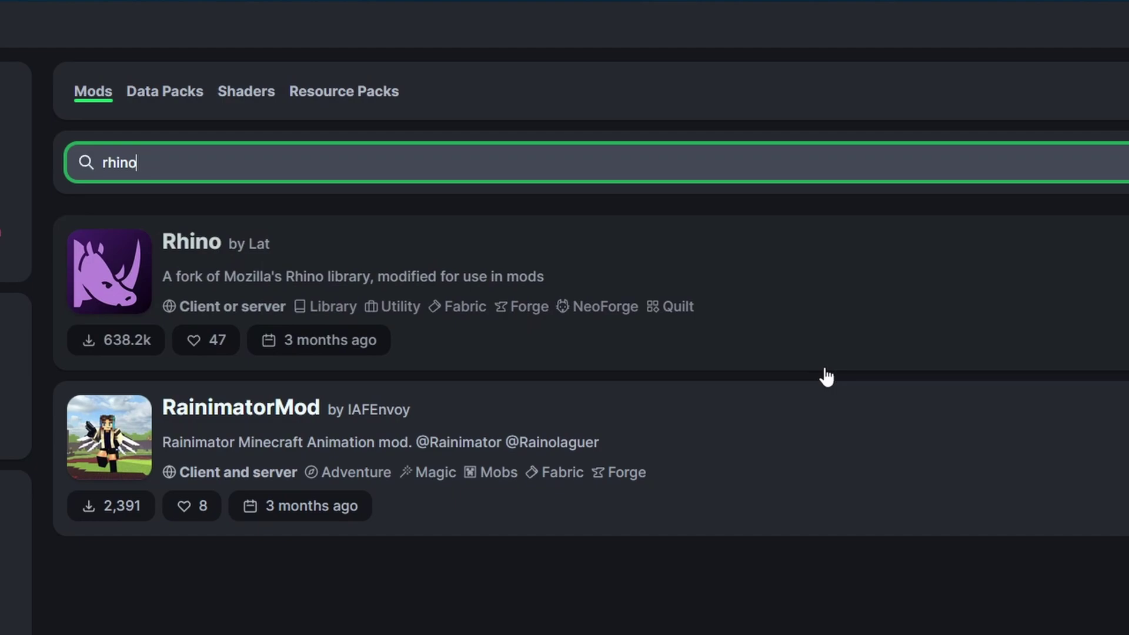
pyautogui.click(1128, 340)
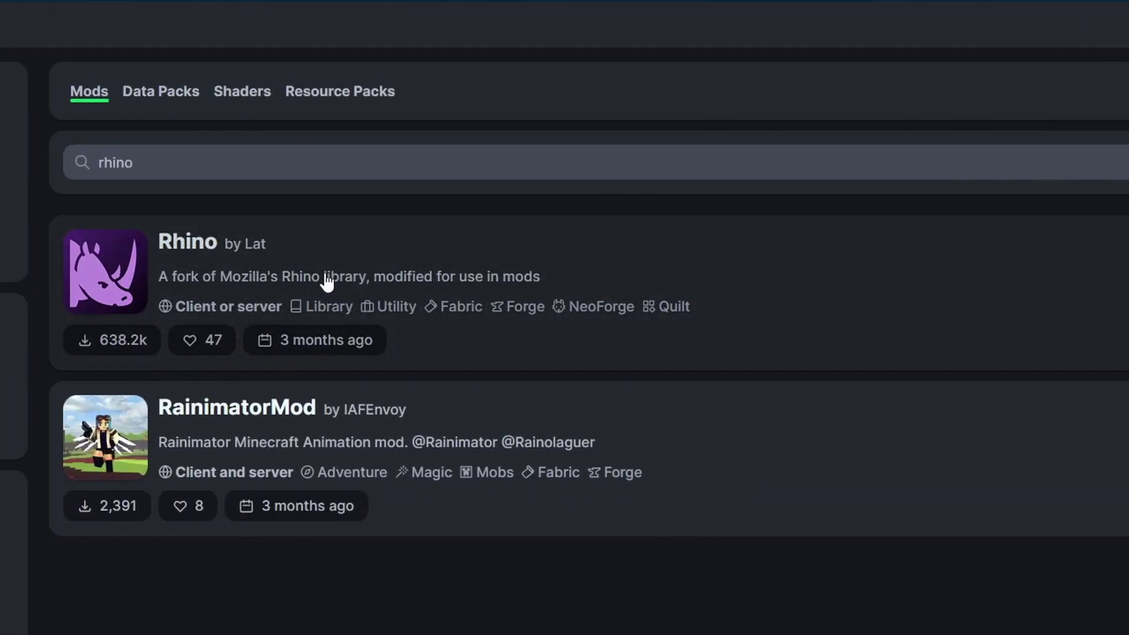
# - Search the mods for "arc" instead and install Architectury API in the instance
pyautogui.doubleClick(115, 162)
pyautogui.press('BackSpace')
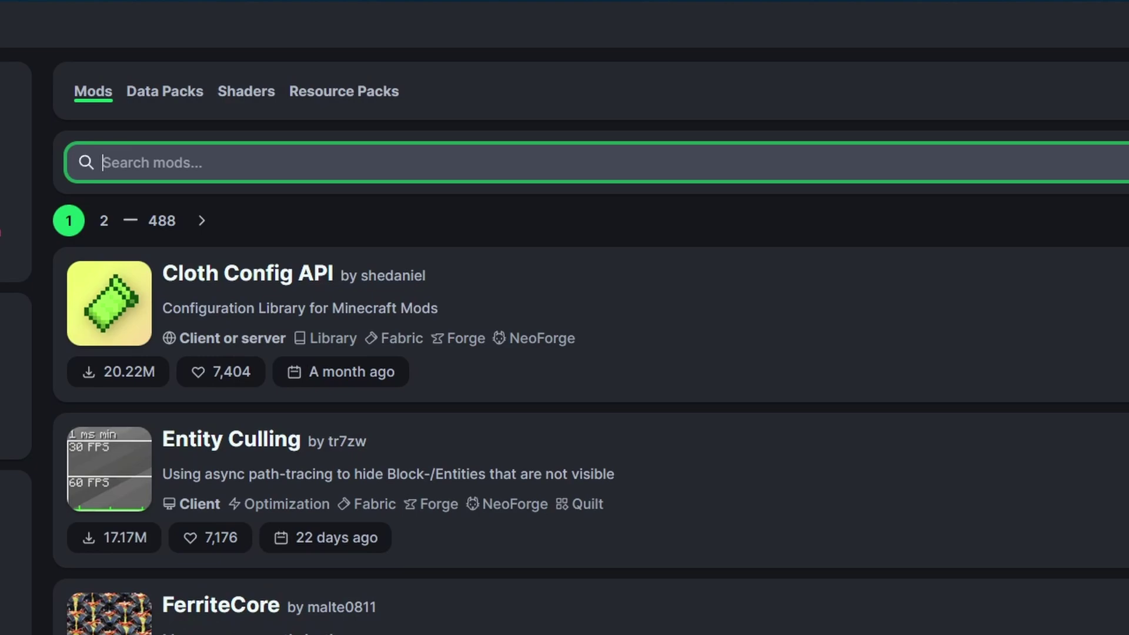
pyautogui.write('arc')
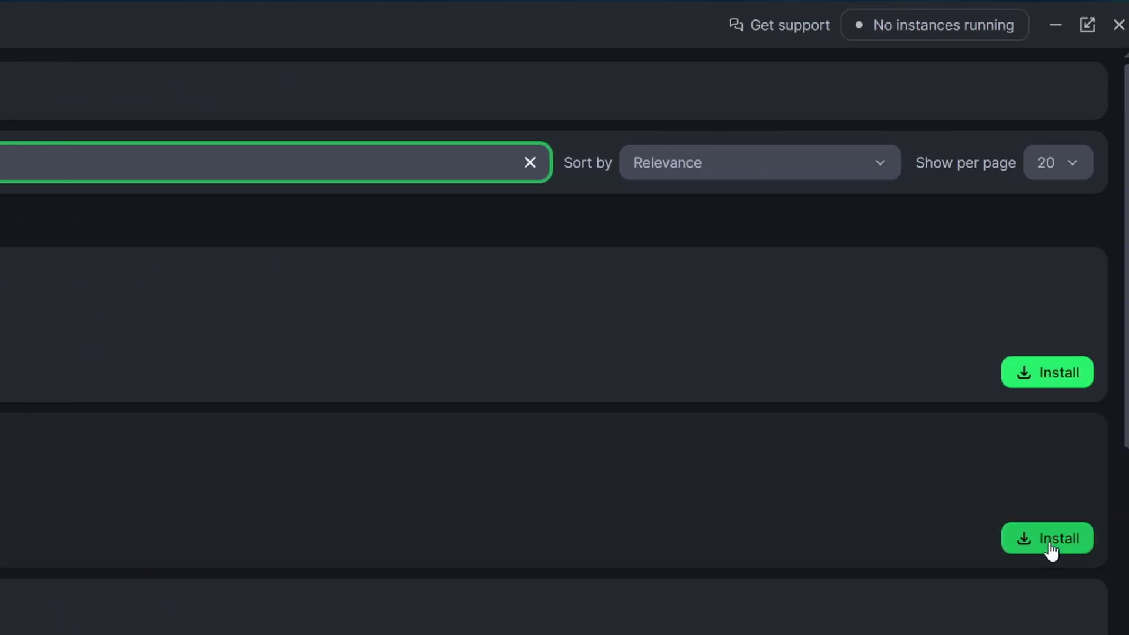
pyautogui.click(1052, 546)
# - Return to the Temp Fsang instance, launch the game to check the addon pack log, and close the game
pyautogui.click(104, 219)
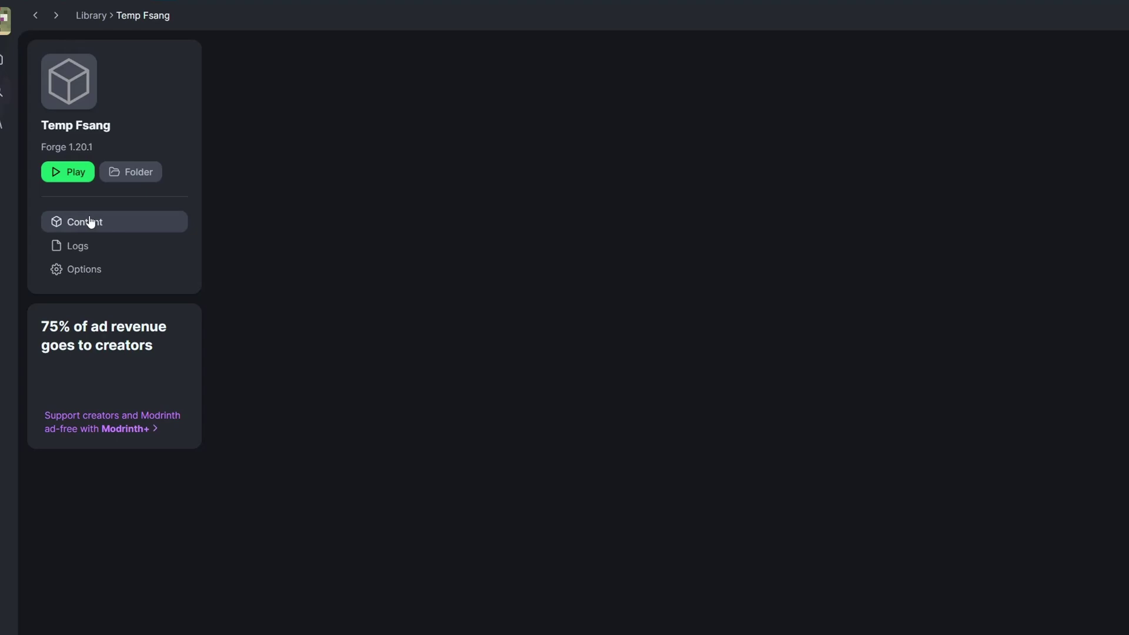
pyautogui.click(47, 171)
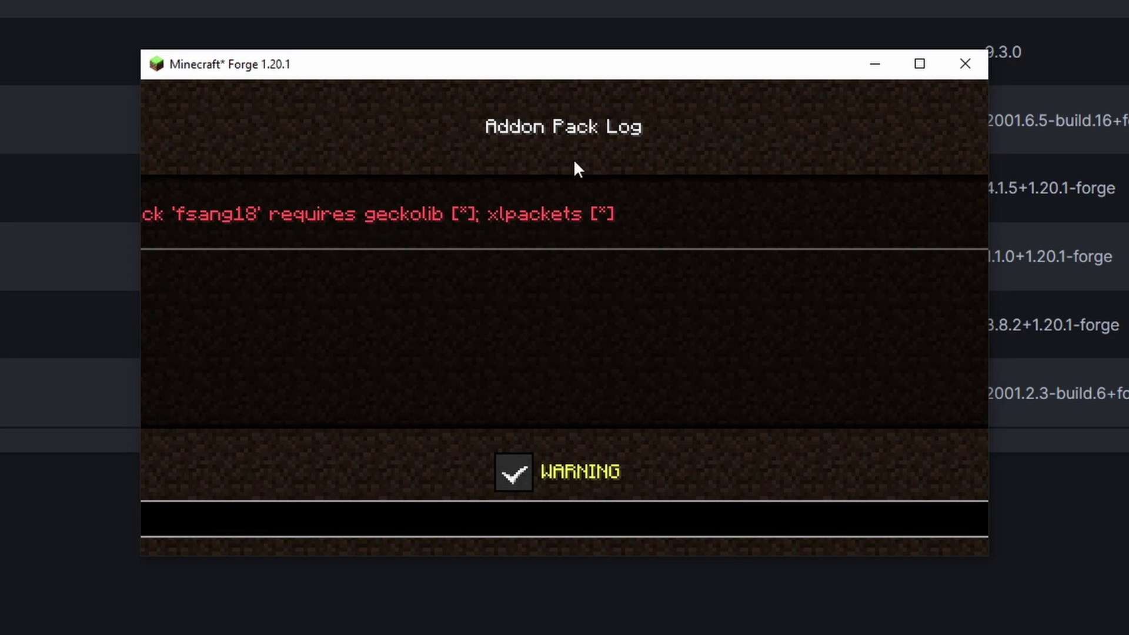
pyautogui.click(976, 67)
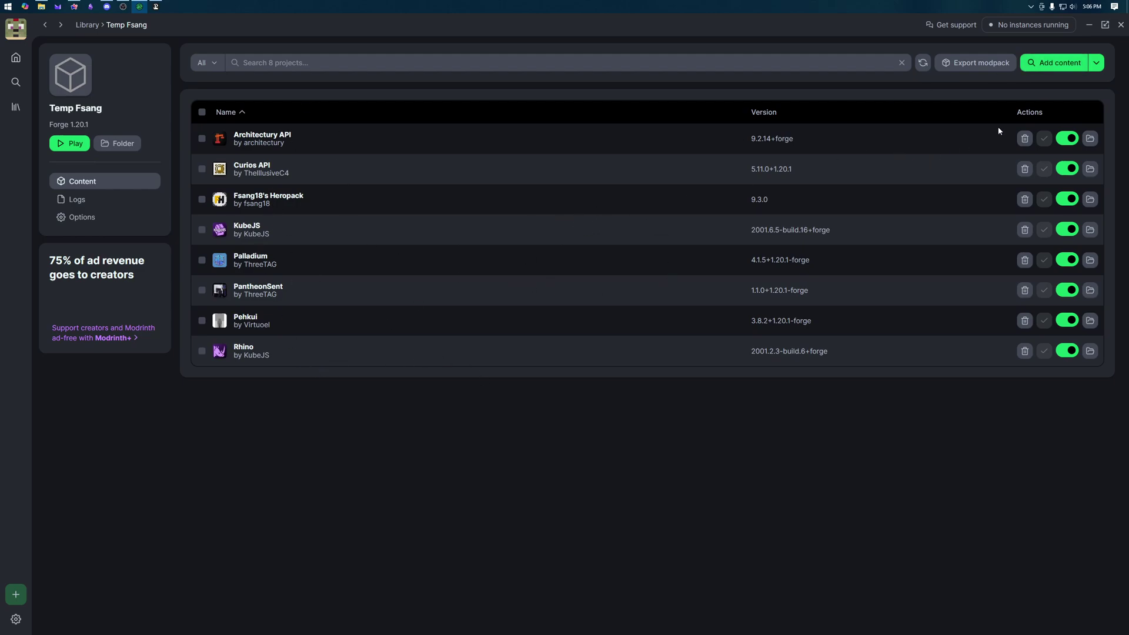
# - Search the mods for "geck" to look up Geckolib, and clear the search
pyautogui.click(1054, 63)
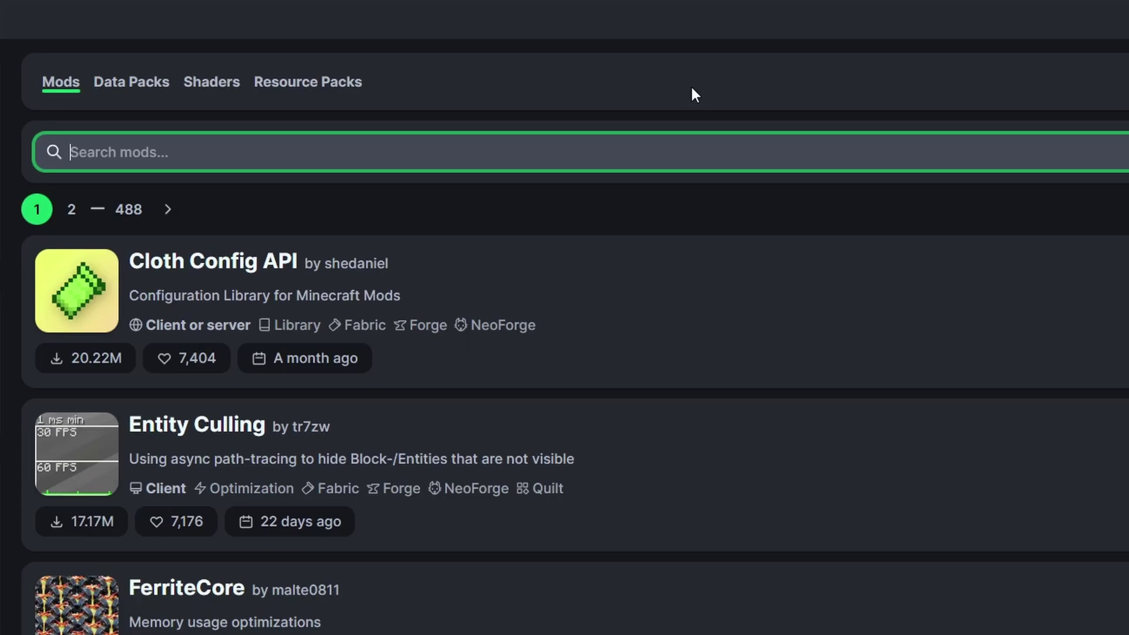
pyautogui.write('geck')
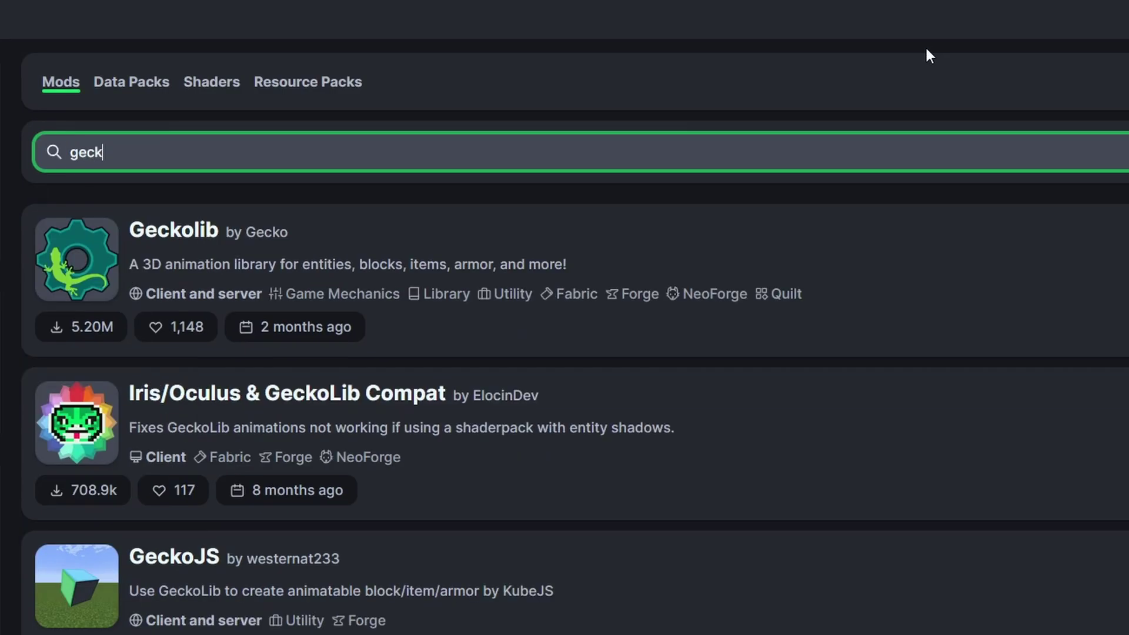
pyautogui.press('BackSpace')
pyautogui.press('BackSpace')
pyautogui.press('BackSpace')
pyautogui.press('BackSpace')
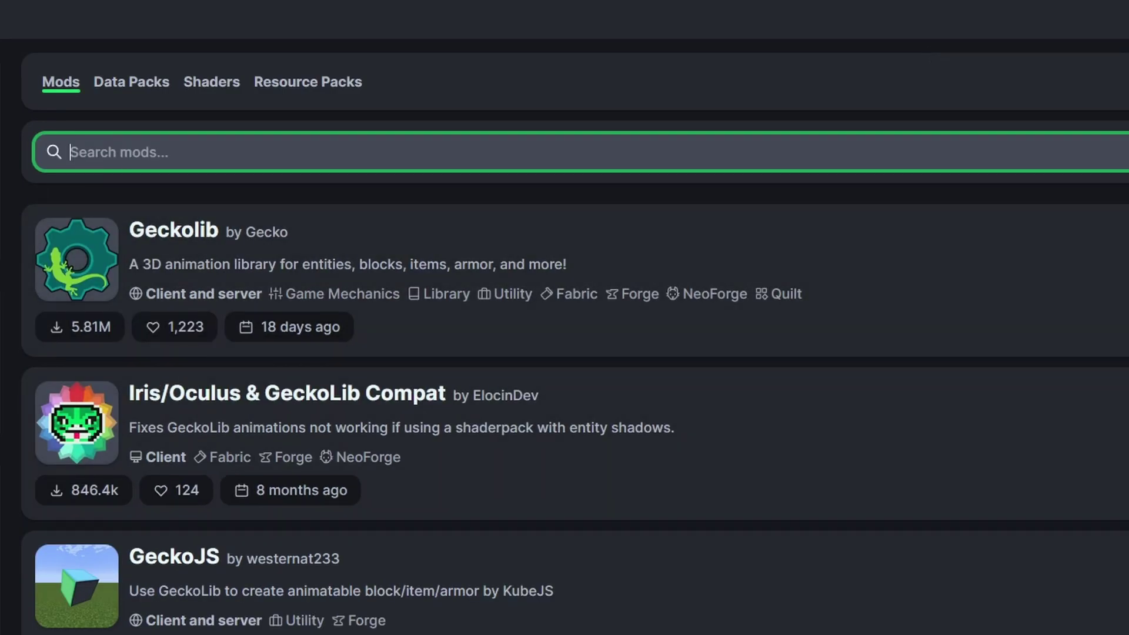
# - Search Google for "xlpackets mod" in the web browser and open the XL Packets page on CurseForge
pyautogui.write('xlpackets mod')
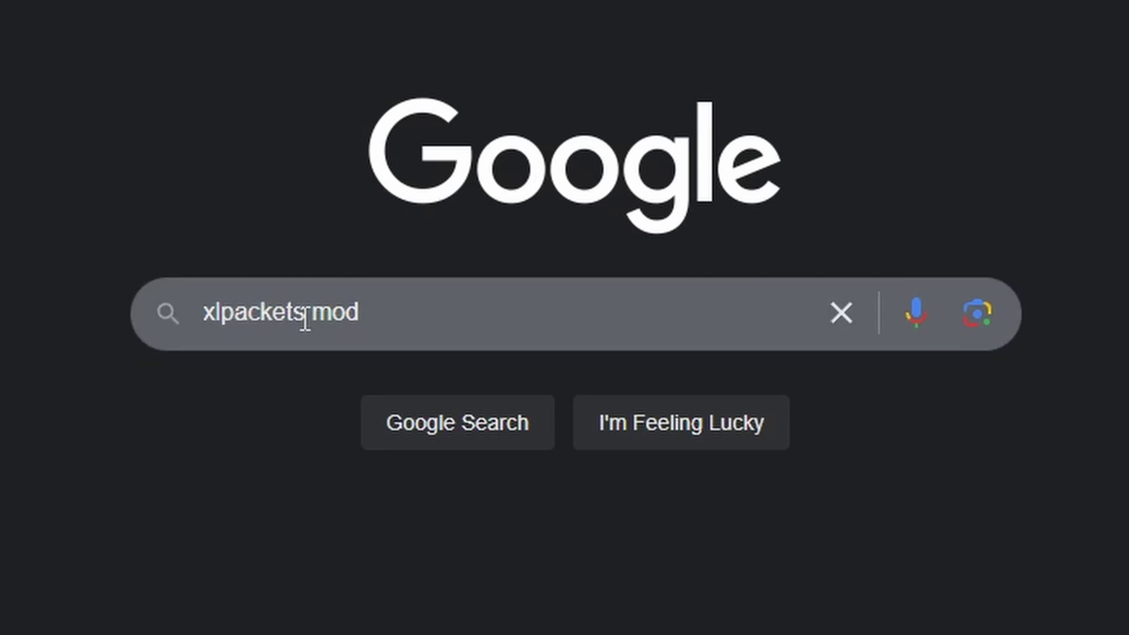
pyautogui.click(470, 312)
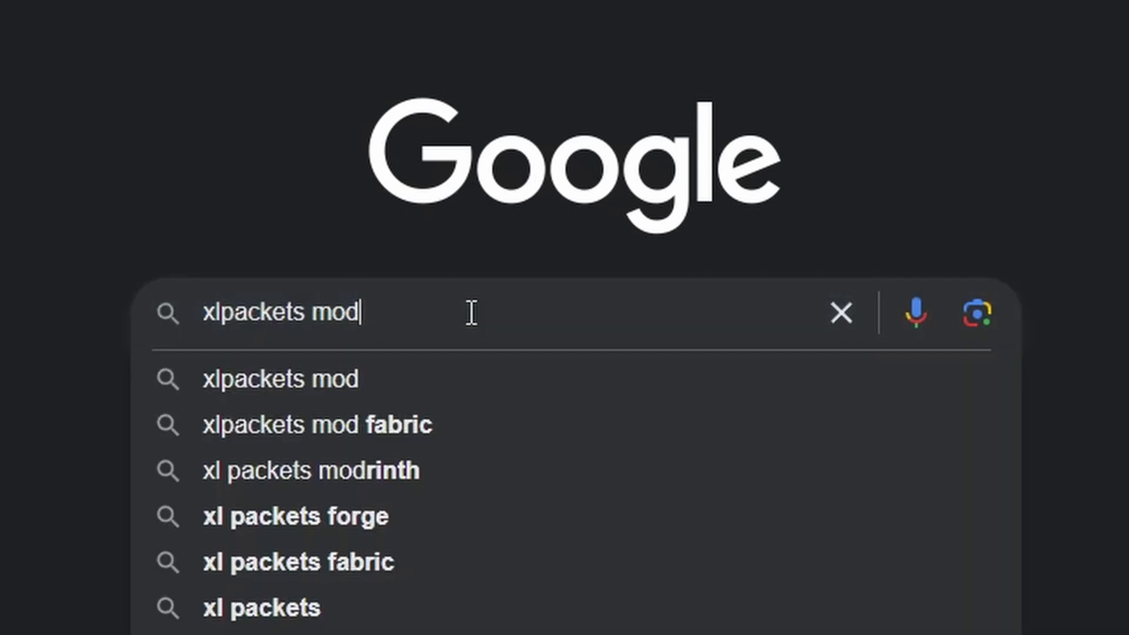
pyautogui.press('Return')
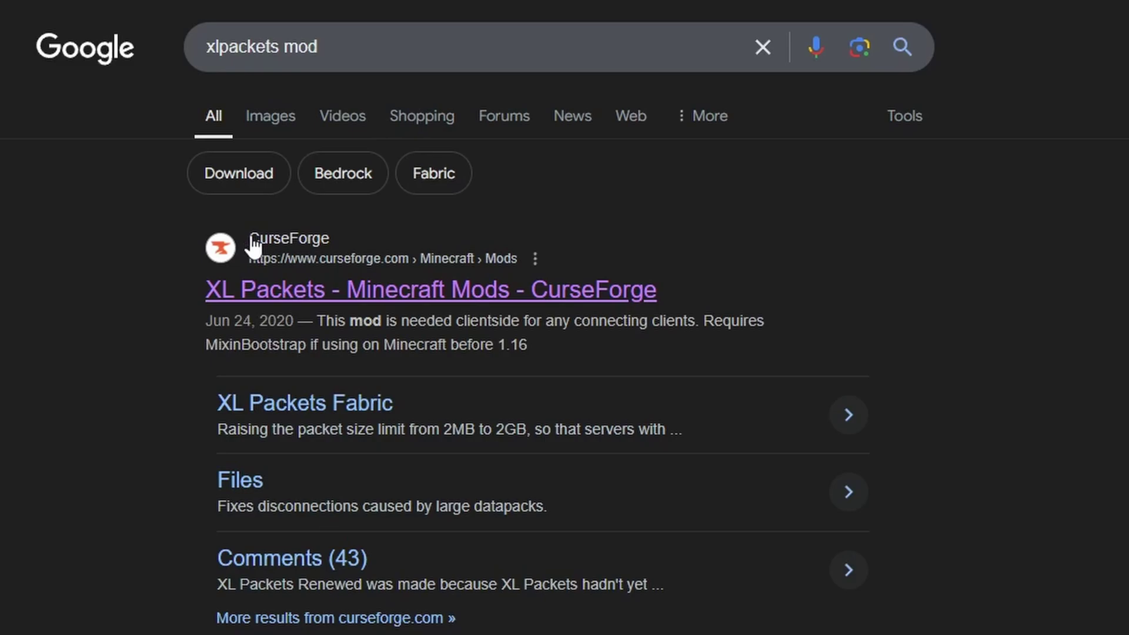
pyautogui.click(305, 292)
# - Look over the XL Packets description and open its file list to examine the supported game versions and mod loaders
pyautogui.scroll(-5, 335, 476)
pyautogui.scroll(4, 335, 477)
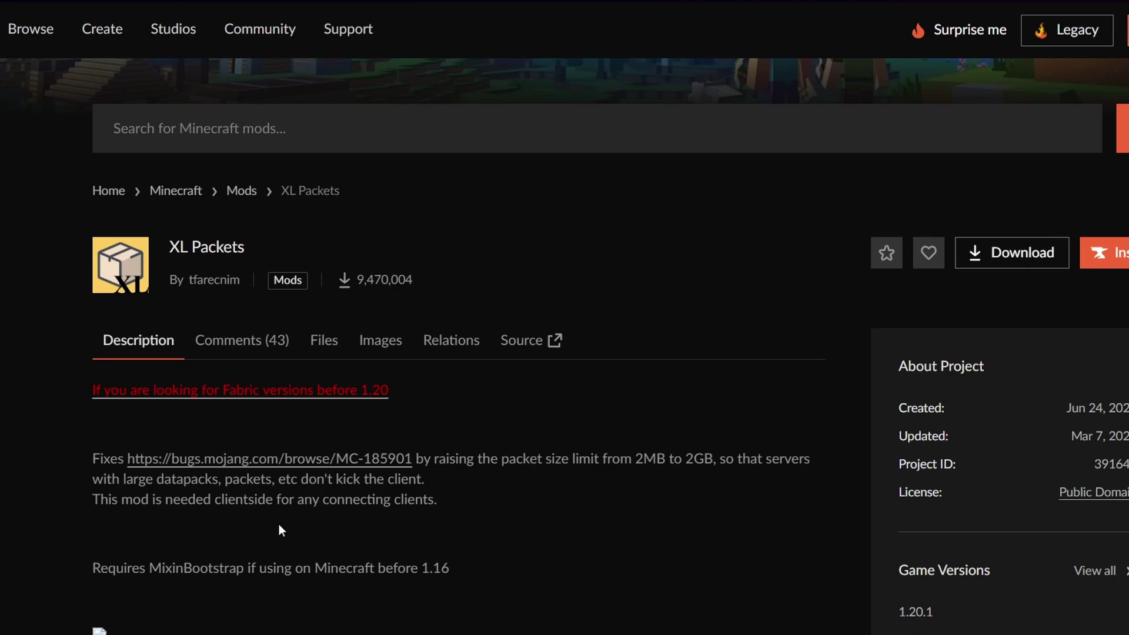
pyautogui.scroll(-1, 279, 524)
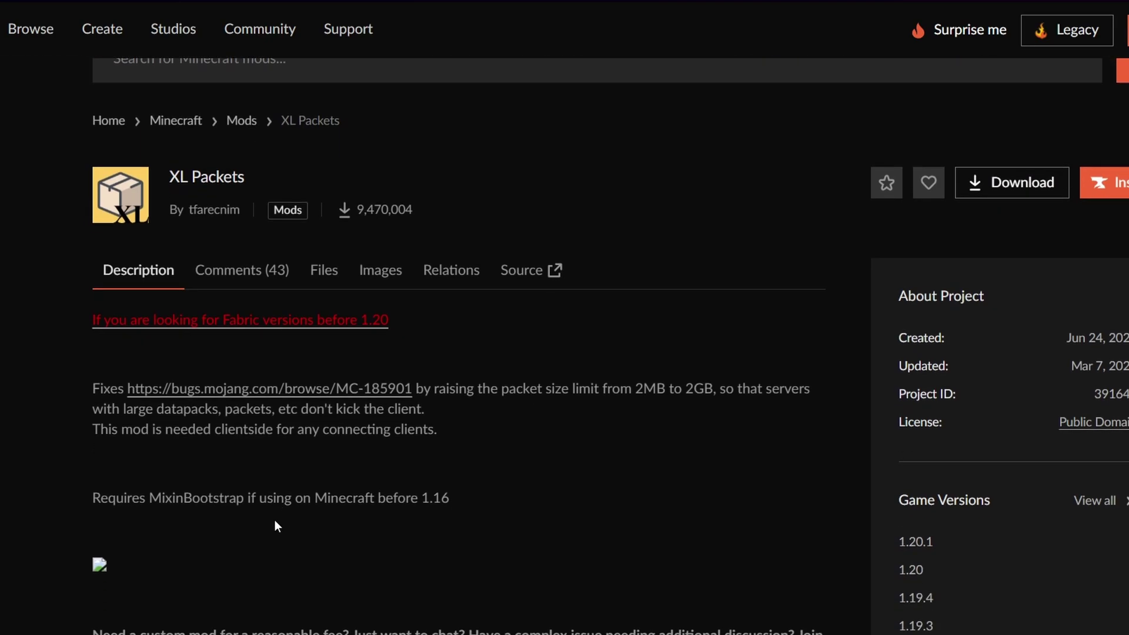
pyautogui.click(320, 279)
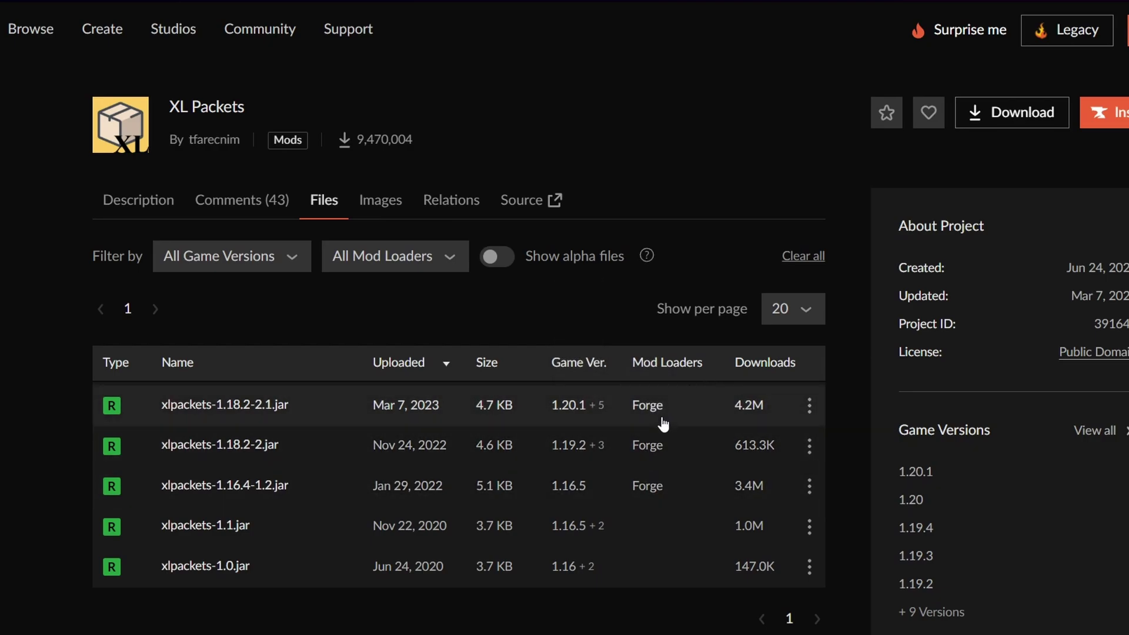
pyautogui.moveTo(569, 420)
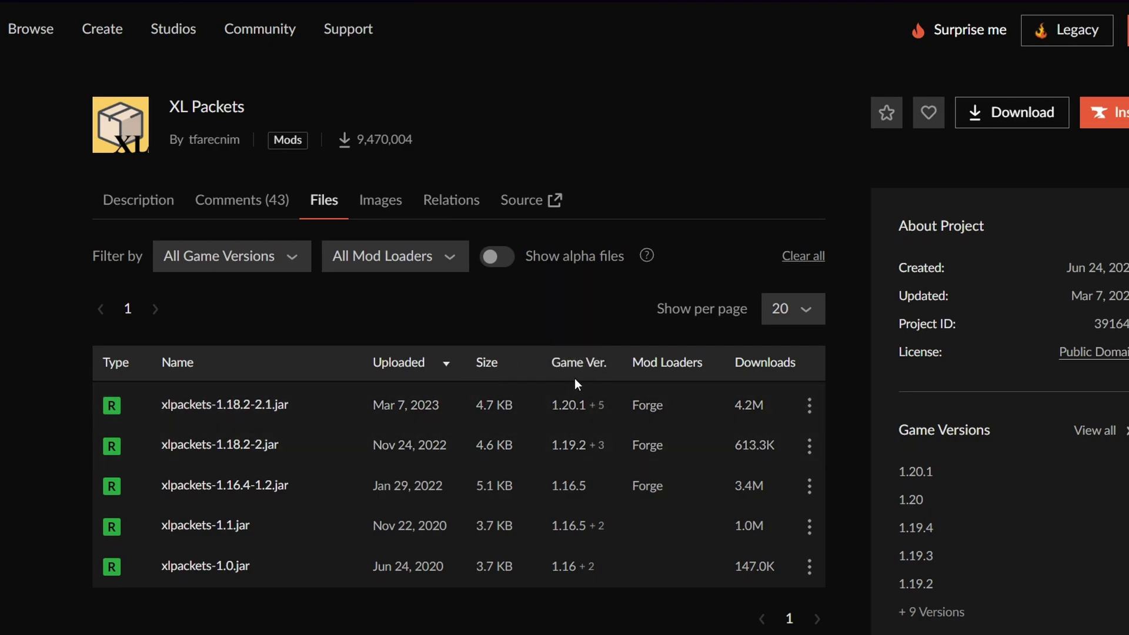
# - Download xlpackets-1.18.2-2.1.jar from the XL Packets file list and select it in the Downloads folder
pyautogui.click(241, 412)
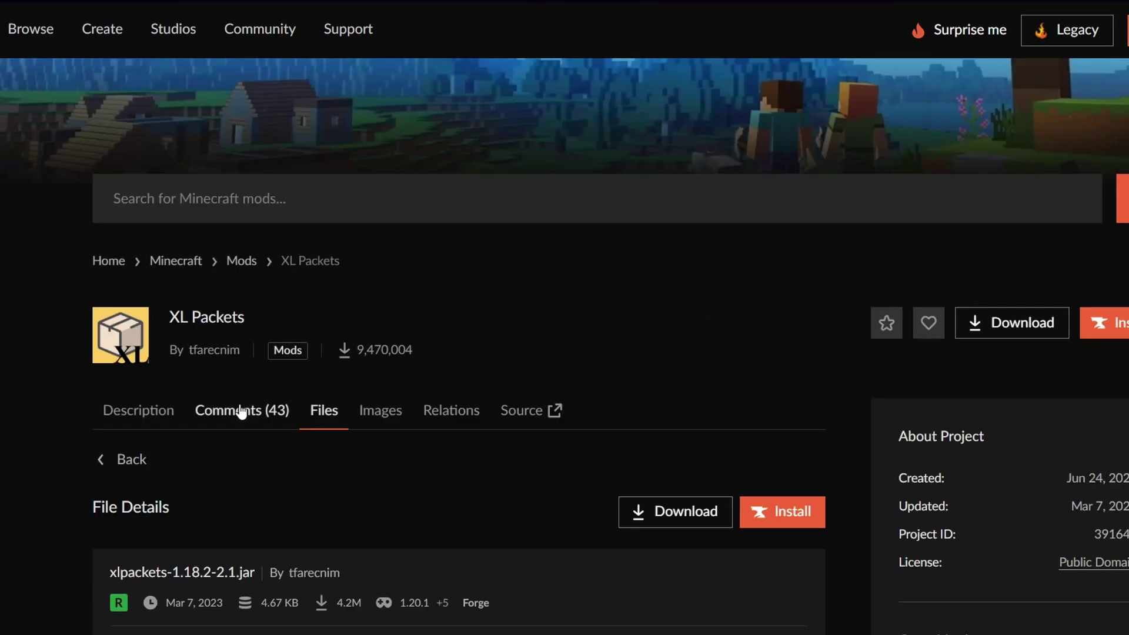
pyautogui.scroll(-2, 470, 388)
pyautogui.click(658, 375)
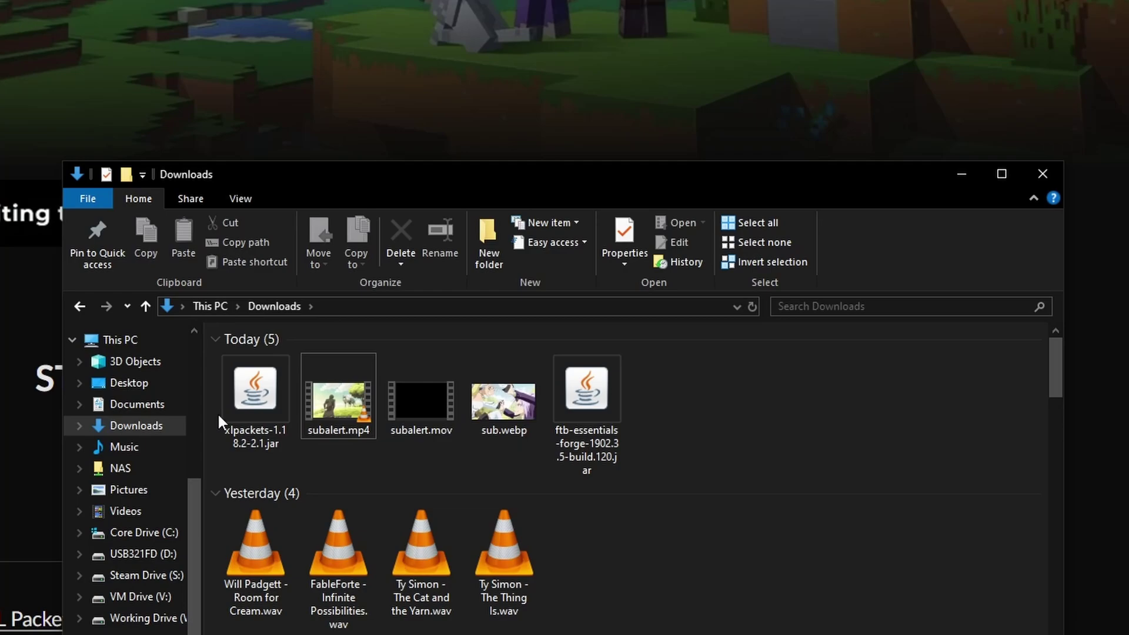
pyautogui.click(237, 366)
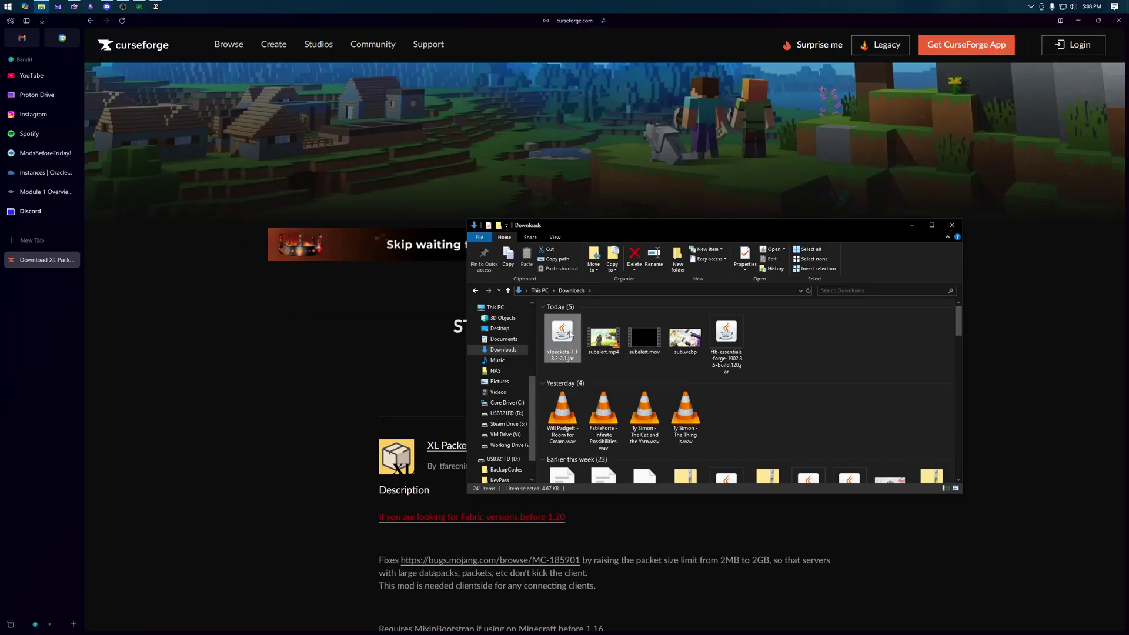
# - Switch to the Modrinth App and open the mods folder of the Temp Fsang instance
pyautogui.click(141, 6)
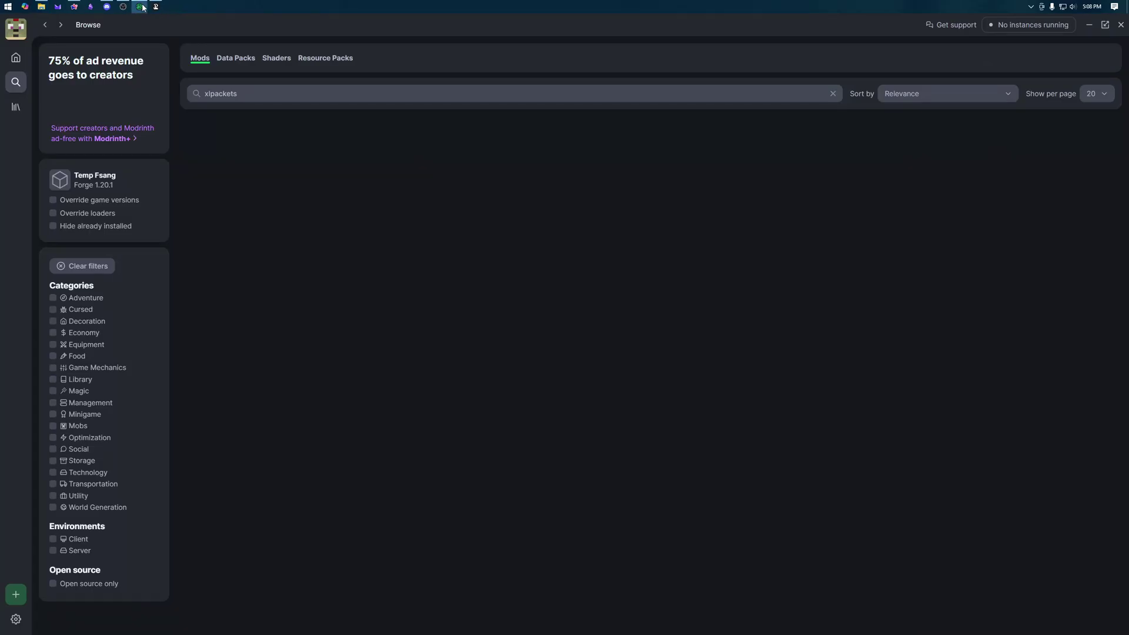
pyautogui.click(116, 190)
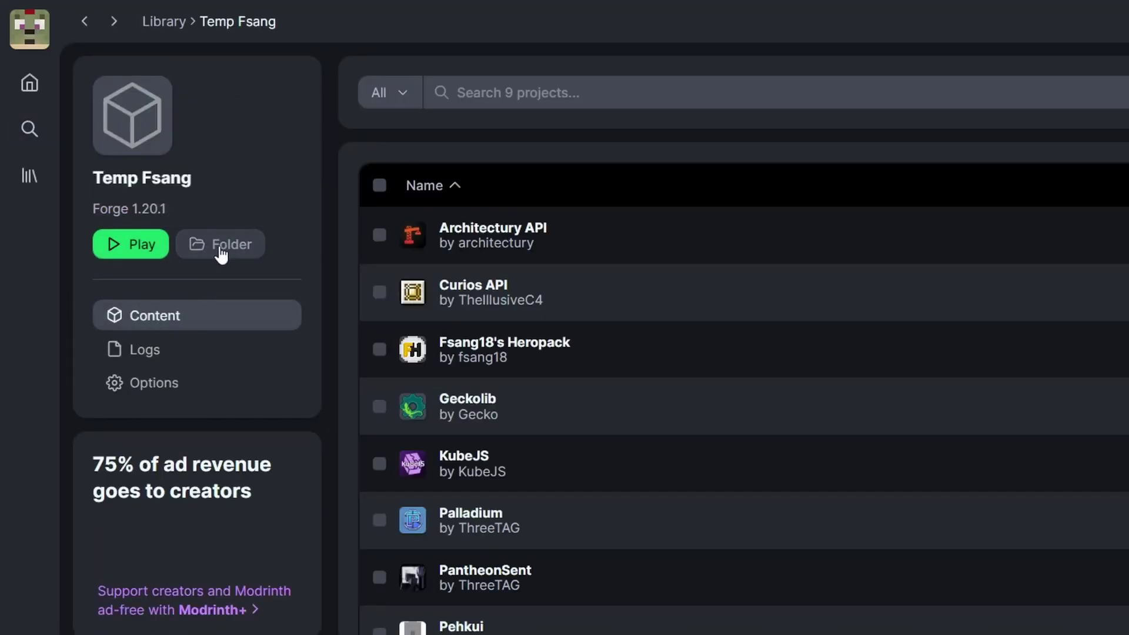
pyautogui.click(227, 245)
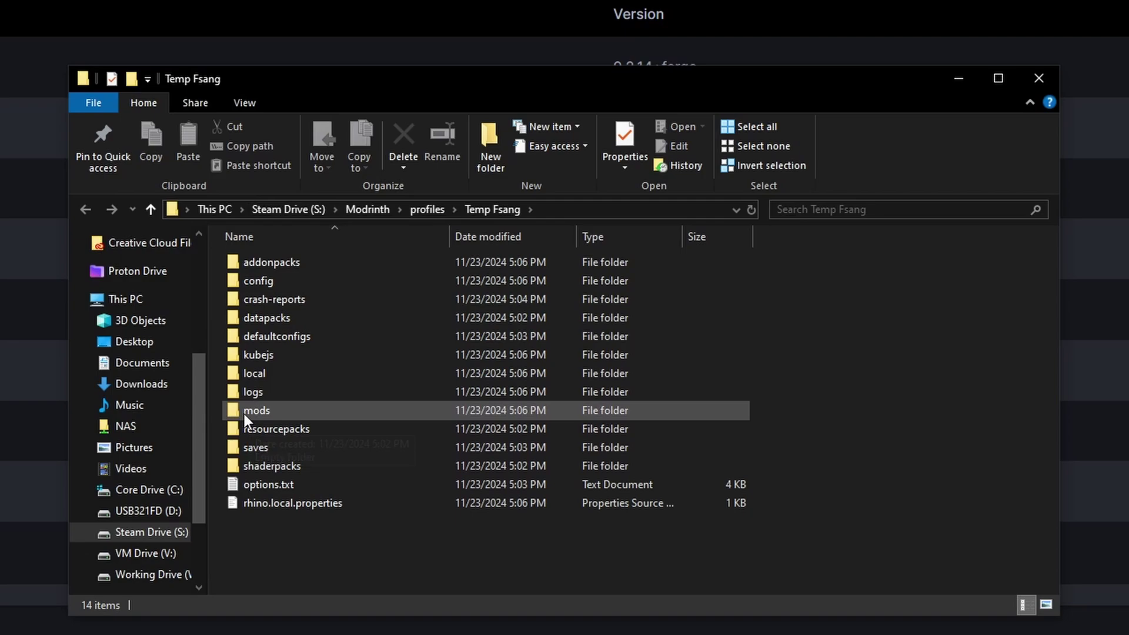
pyautogui.doubleClick(309, 408)
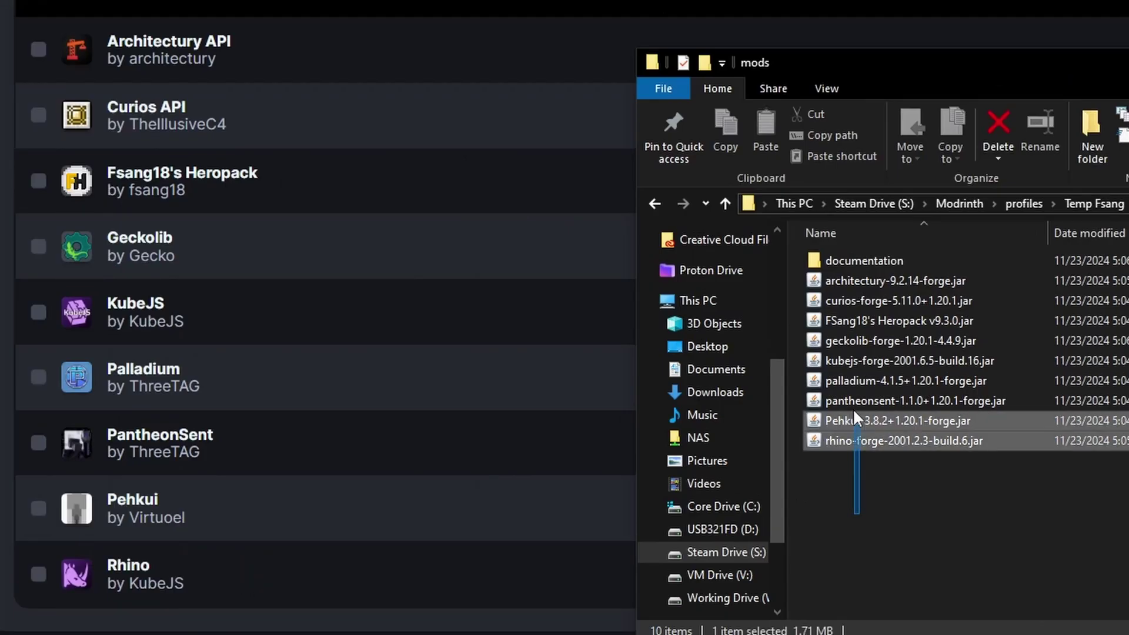
# - Move xlpackets-1.18.2-2.1.jar from Downloads into the Temp Fsang mods folder
pyautogui.moveTo(853, 414); pyautogui.dragTo(873, 278)
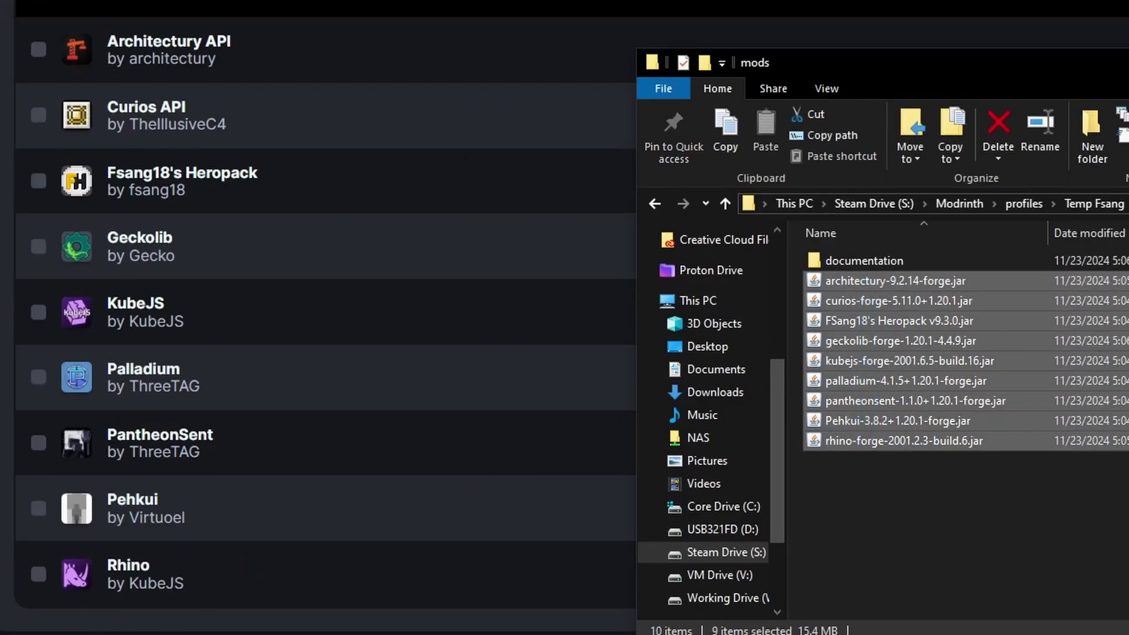
pyautogui.click(914, 497)
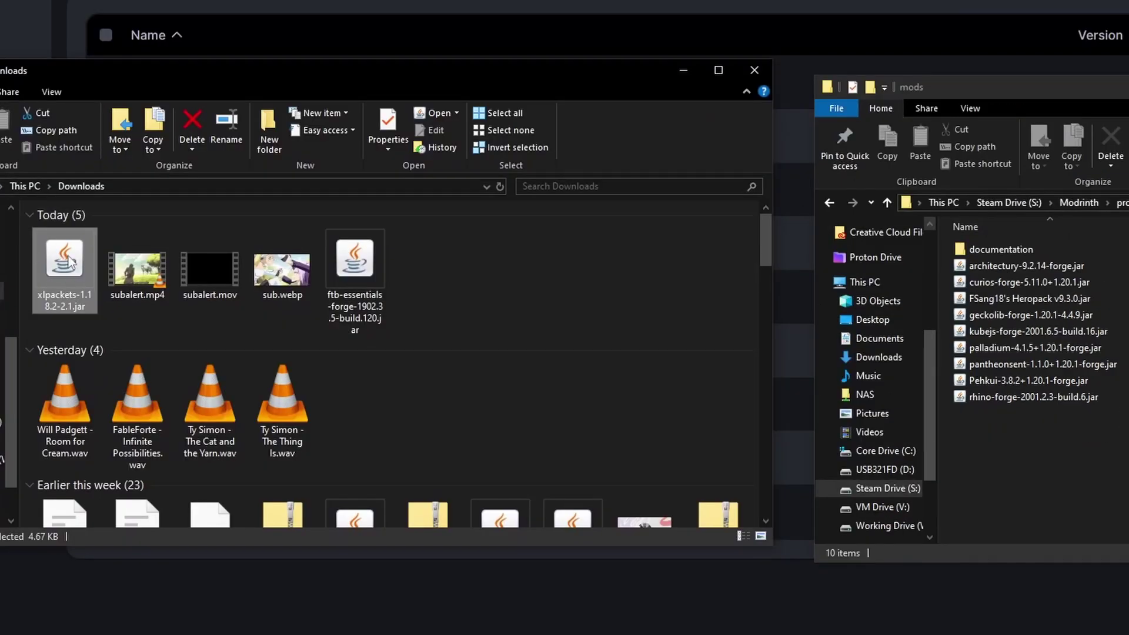
pyautogui.moveTo(61, 262); pyautogui.dragTo(1054, 495)
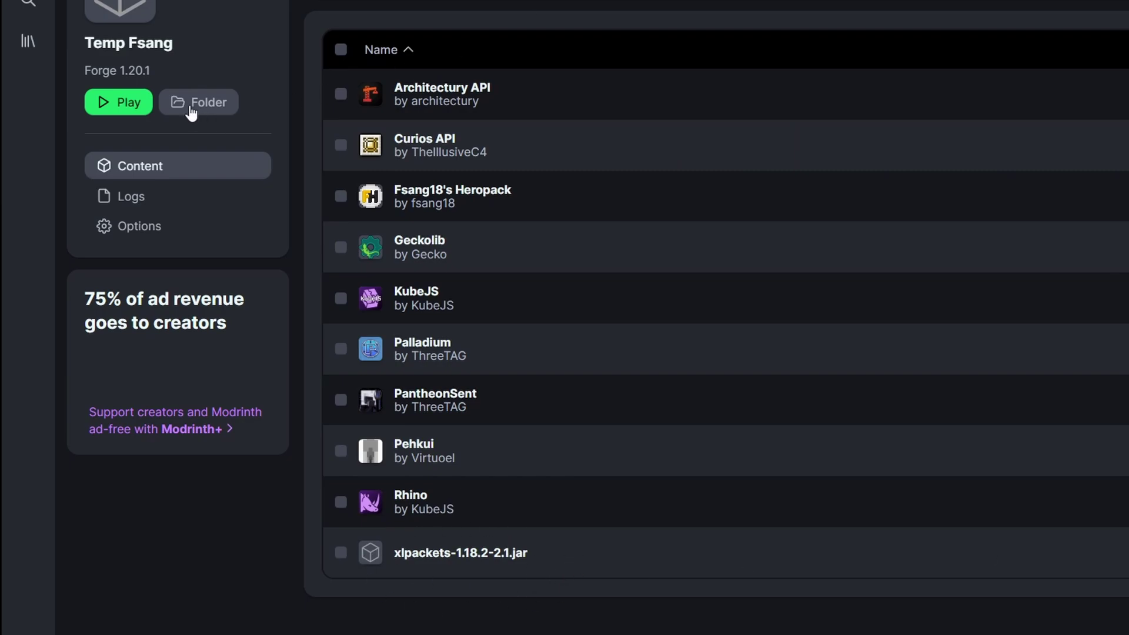
# - Launch the Temp Fsang instance and create a new singleplayer world in Creative mode
pyautogui.click(136, 106)
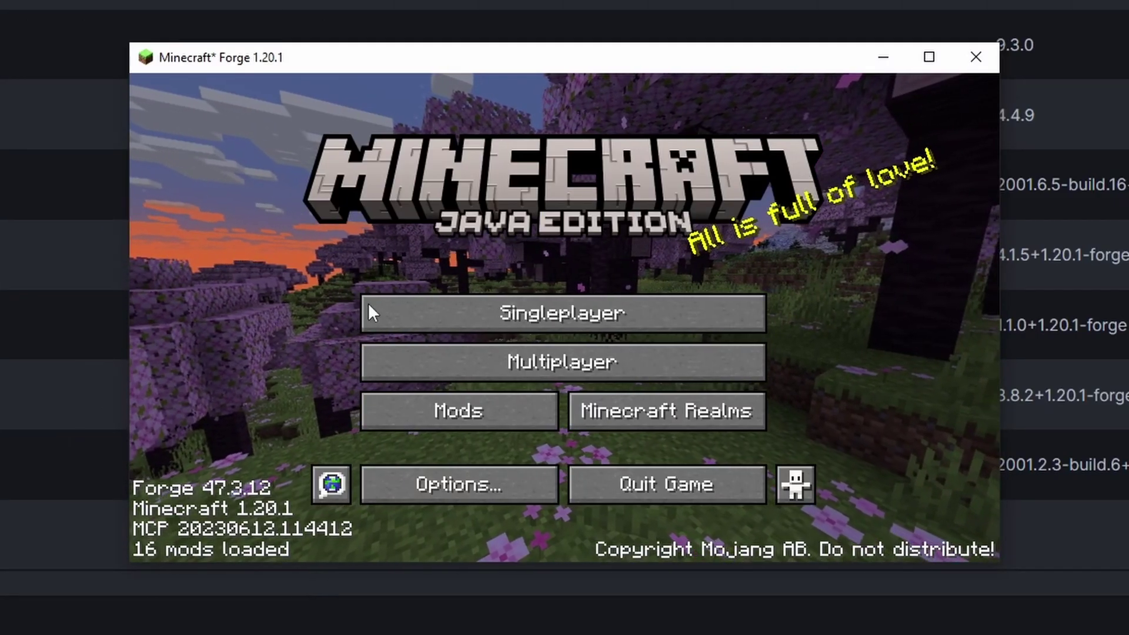
pyautogui.click(538, 300)
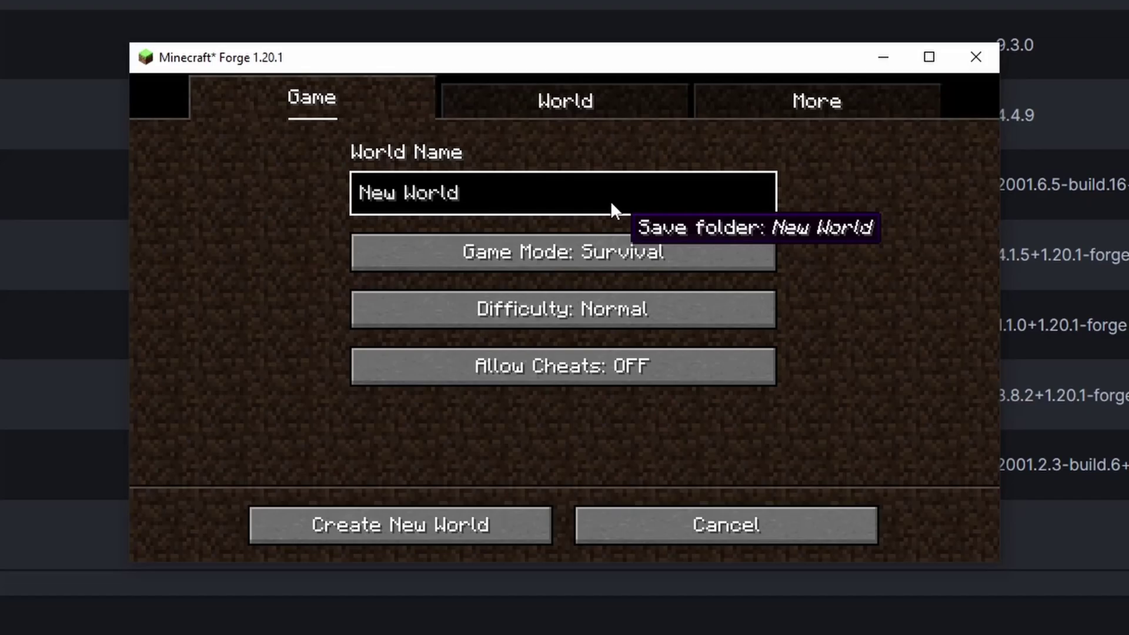
pyautogui.click(566, 266)
pyautogui.click(463, 512)
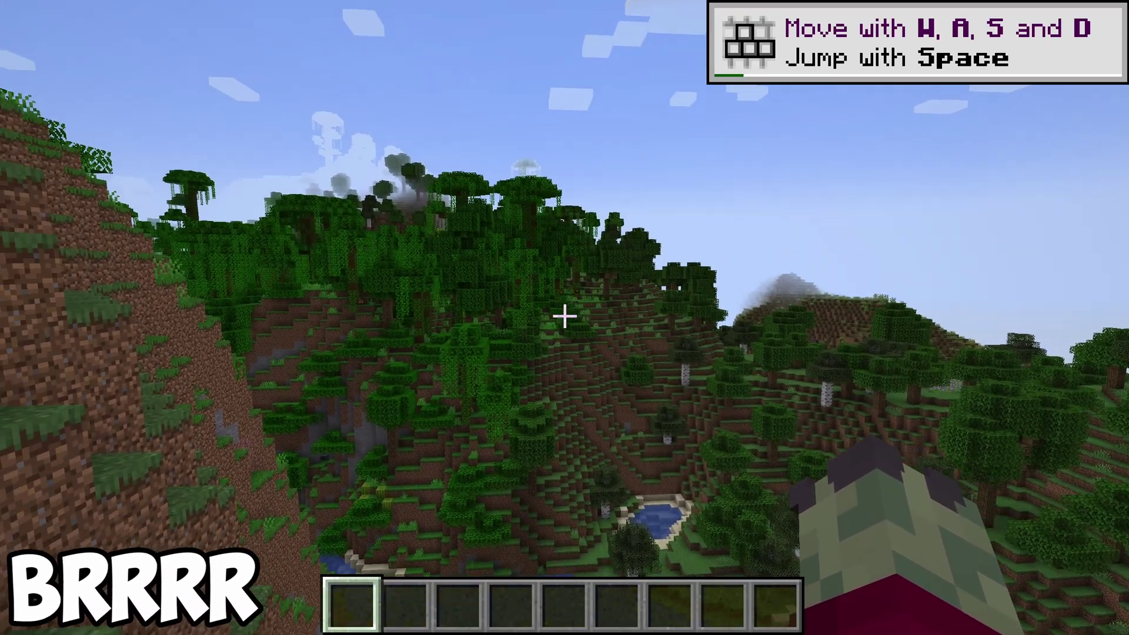
# - Put three armor pieces from FSang18's Suits on the second creative inventory page into the hotbar
pyautogui.press('e')
pyautogui.click(761, 47)
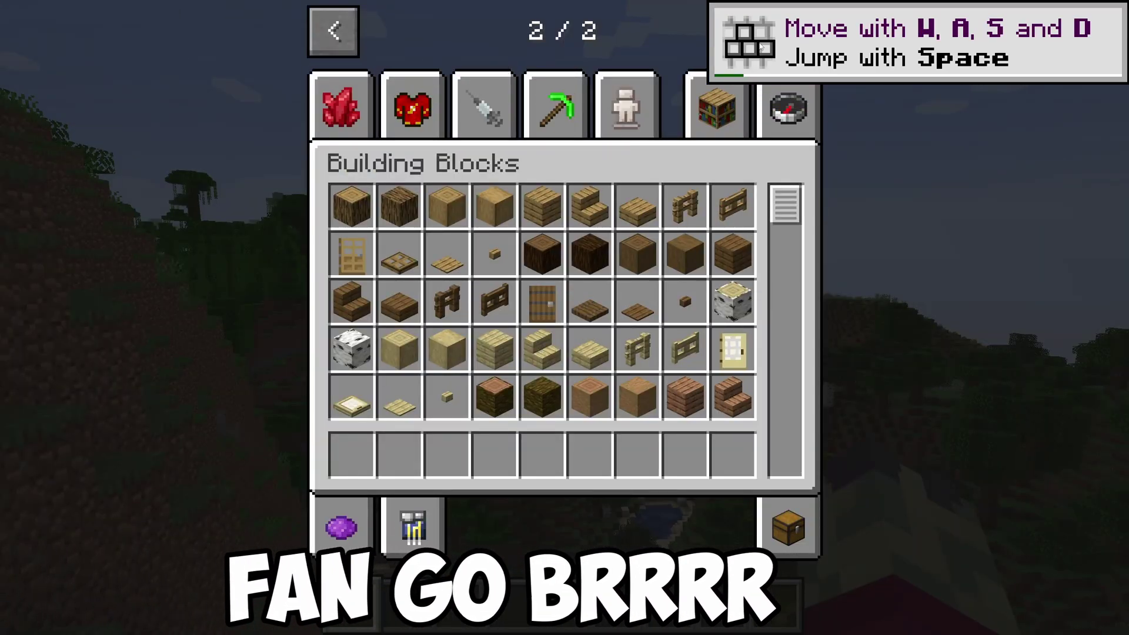
pyautogui.click(412, 109)
pyautogui.click(400, 205)
pyautogui.click(447, 454)
pyautogui.click(446, 397)
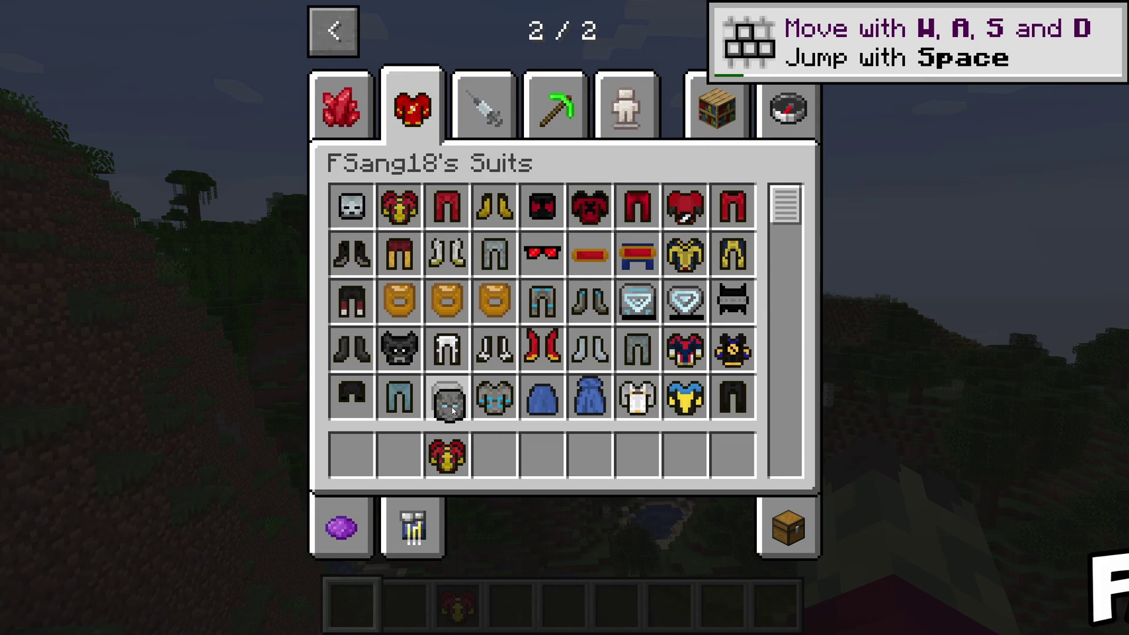
pyautogui.click(494, 454)
pyautogui.click(494, 397)
pyautogui.click(542, 454)
pyautogui.click(460, 114)
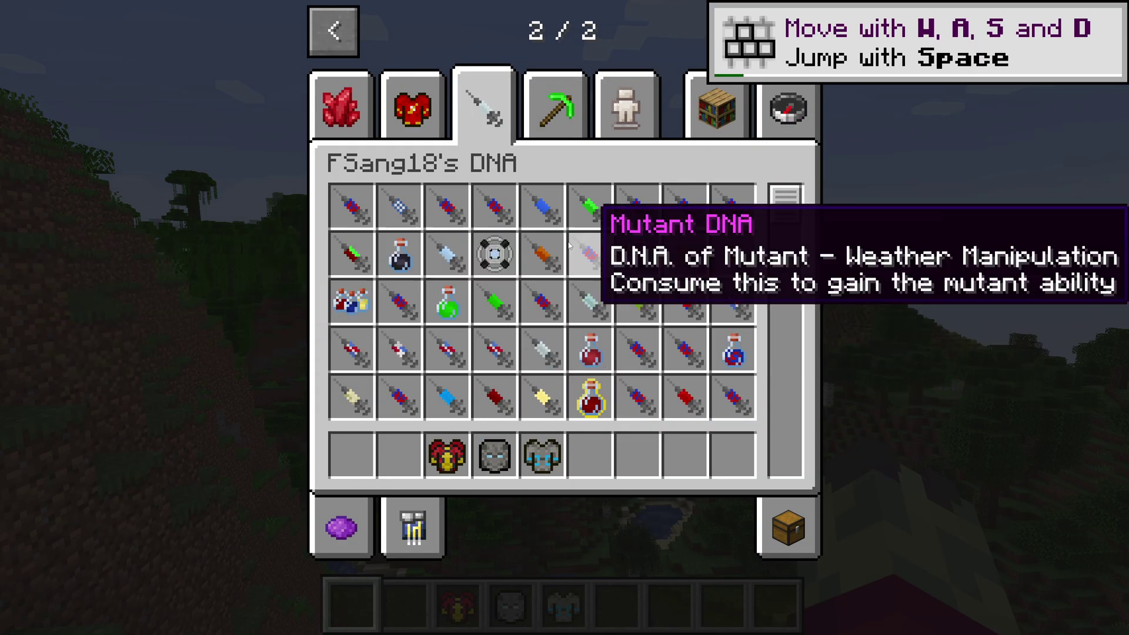
pyautogui.scroll(-3, 582, 223)
pyautogui.press('e')
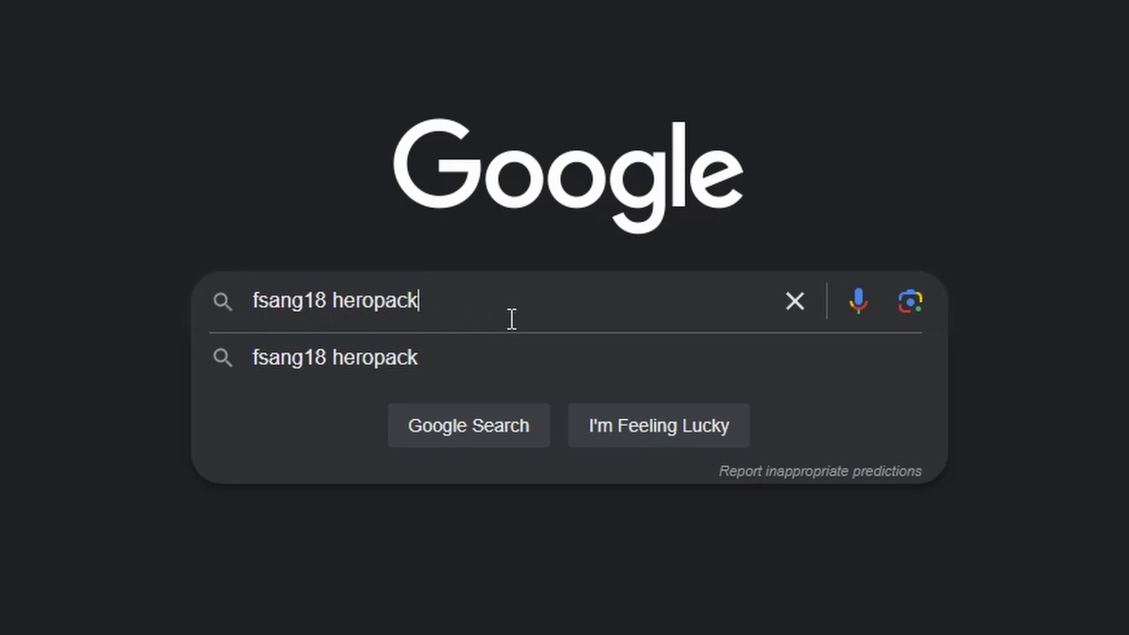
# - Search Google for "fsang18 heropack" in the web browser and look over the mod's CurseForge description
pyautogui.press('Return')
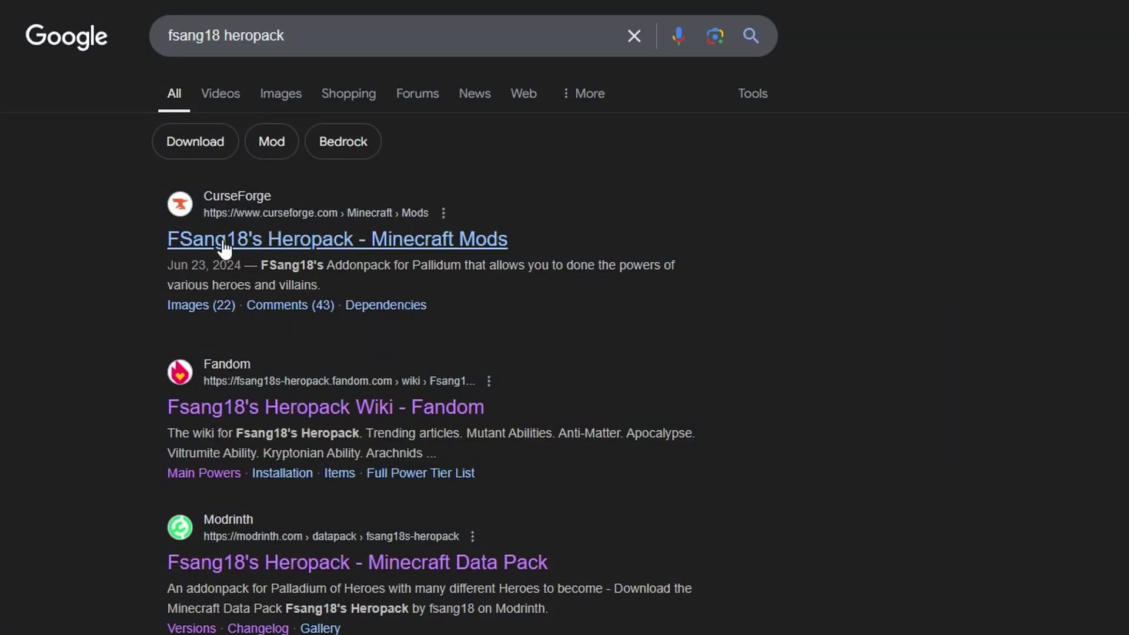
pyautogui.click(273, 241)
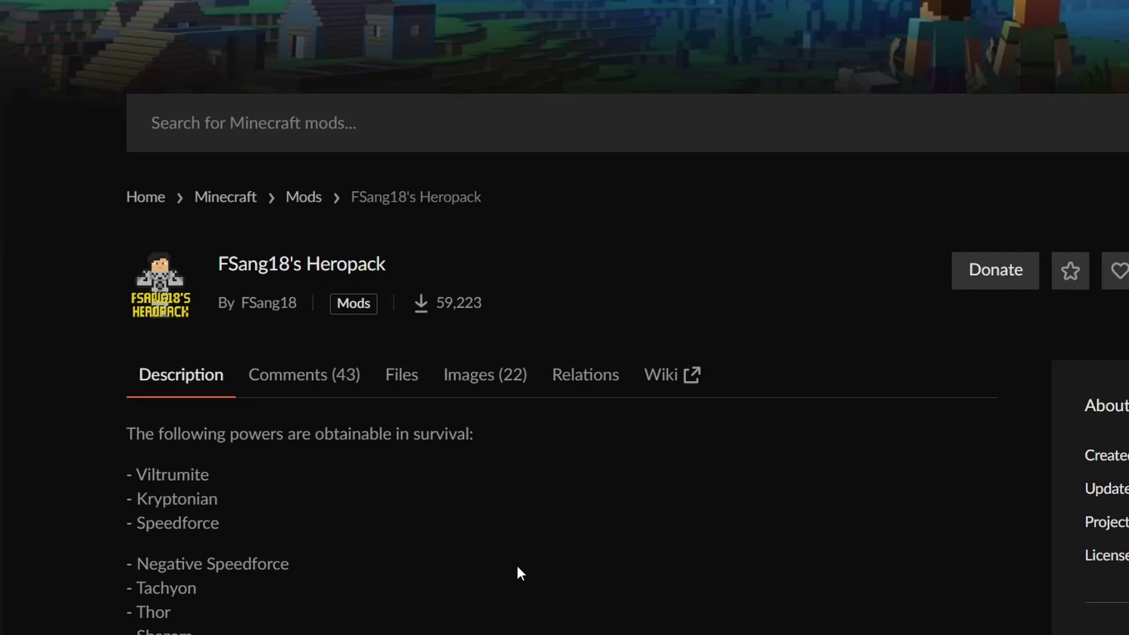
pyautogui.scroll(-3, 518, 556)
pyautogui.scroll(-5, 272, 164)
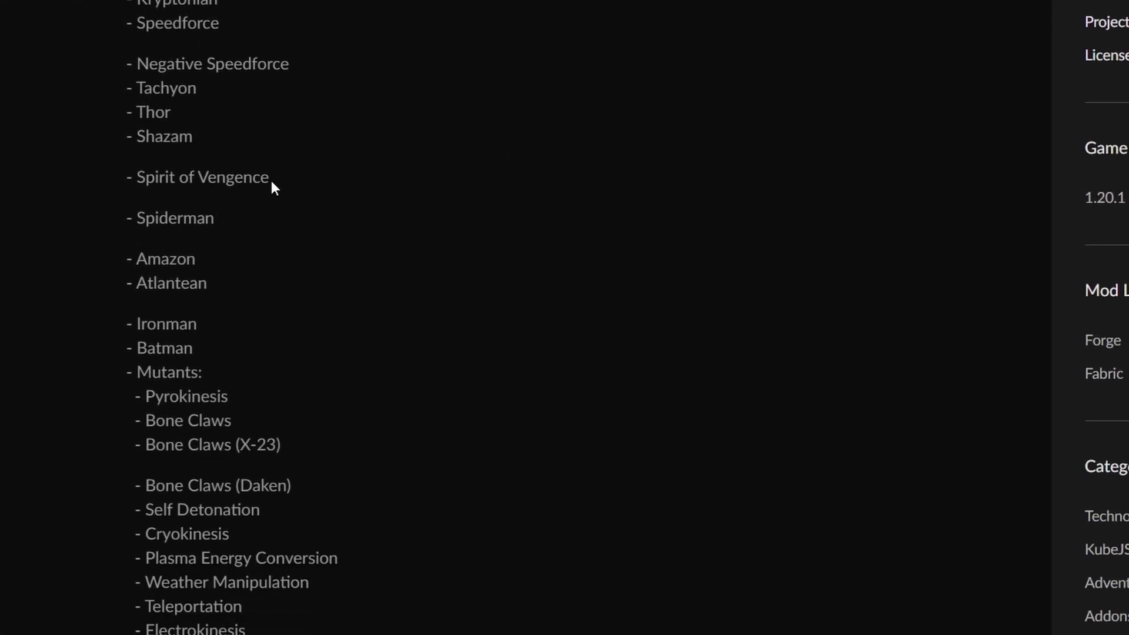
pyautogui.scroll(6, 276, 176)
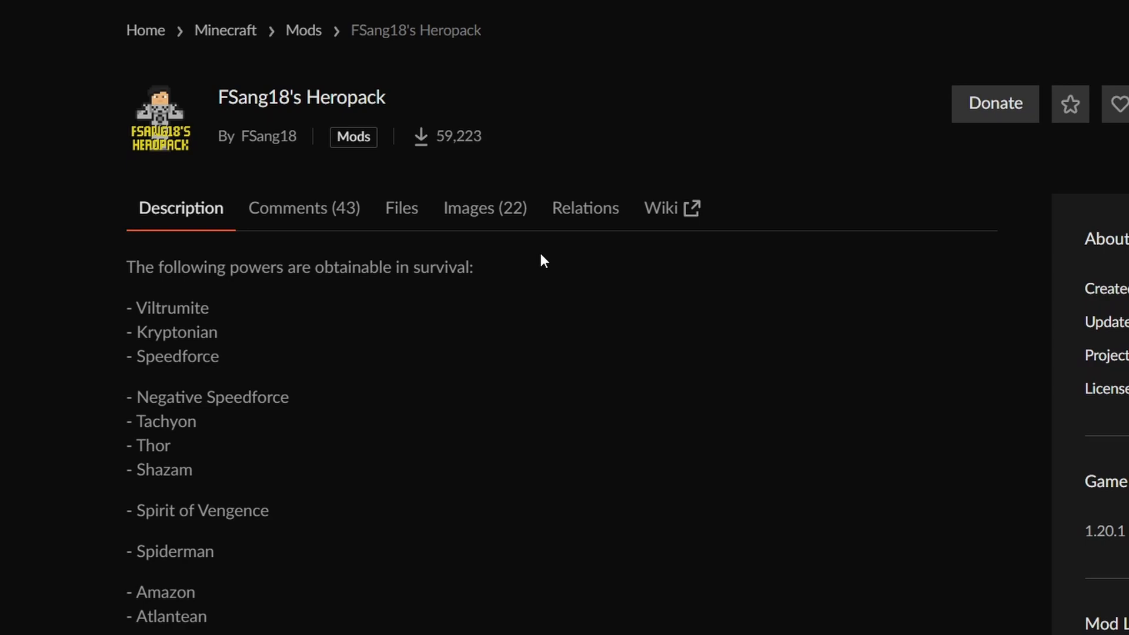
# - Examine the dependencies of FSang18's Heropack and the relations of its required mod KubeJS
pyautogui.click(573, 217)
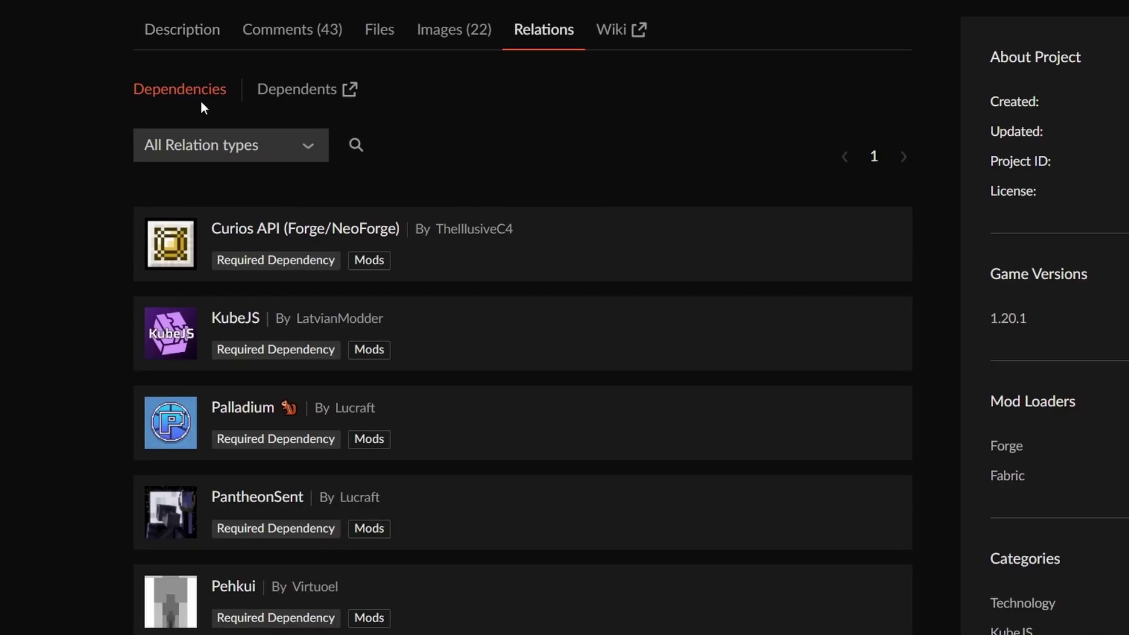
pyautogui.scroll(-3, 619, 112)
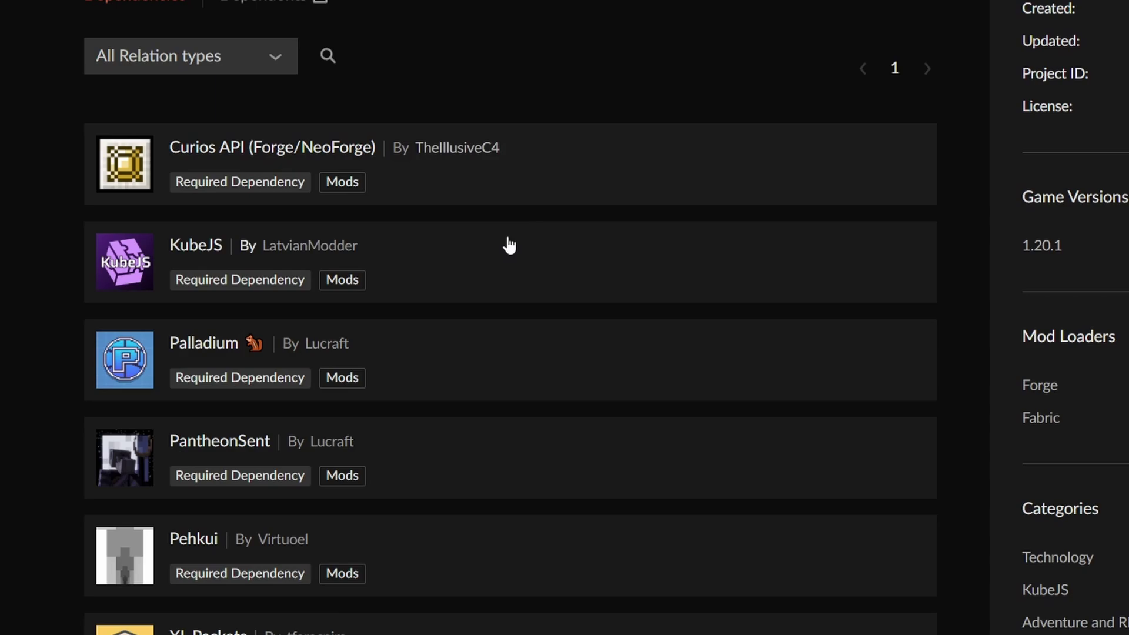
pyautogui.click(191, 247)
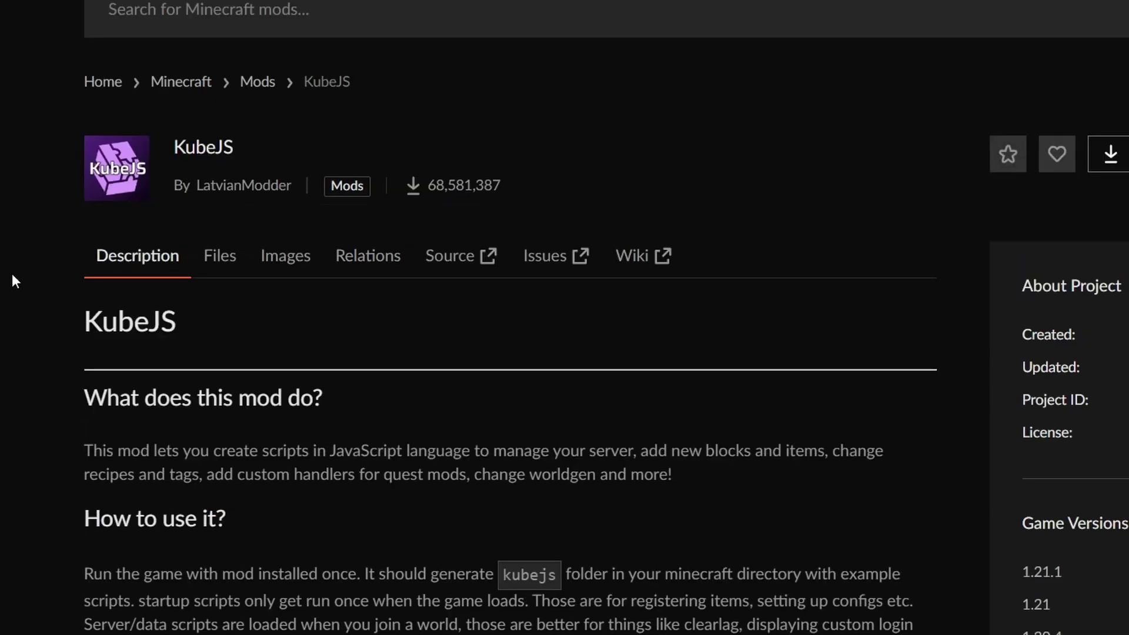
pyautogui.click(368, 257)
pyautogui.scroll(-3, 235, 276)
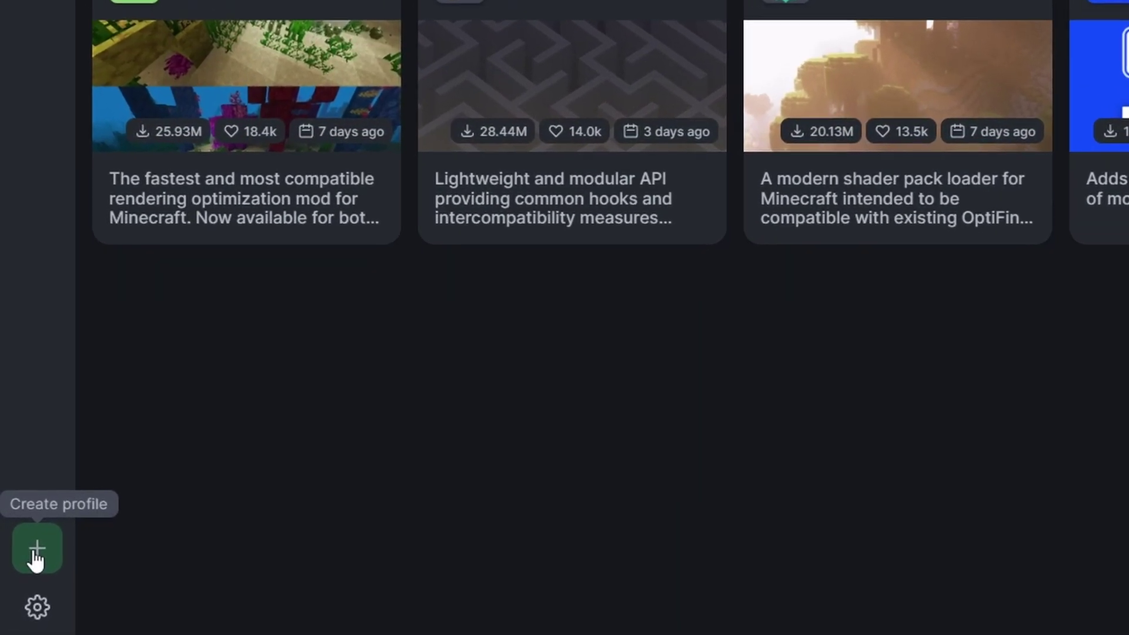
# - In the Modrinth App, create a custom instance named "fabric fsang" with the Fabric loader and game version 1.20.1
pyautogui.click(16, 594)
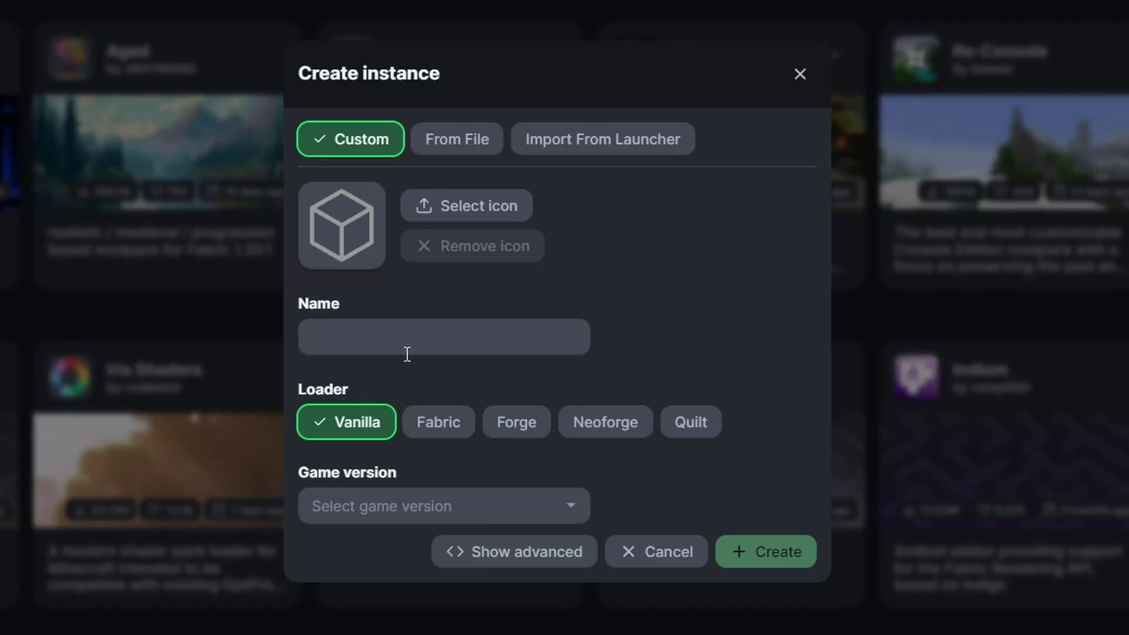
pyautogui.click(411, 339)
pyautogui.write('fa')
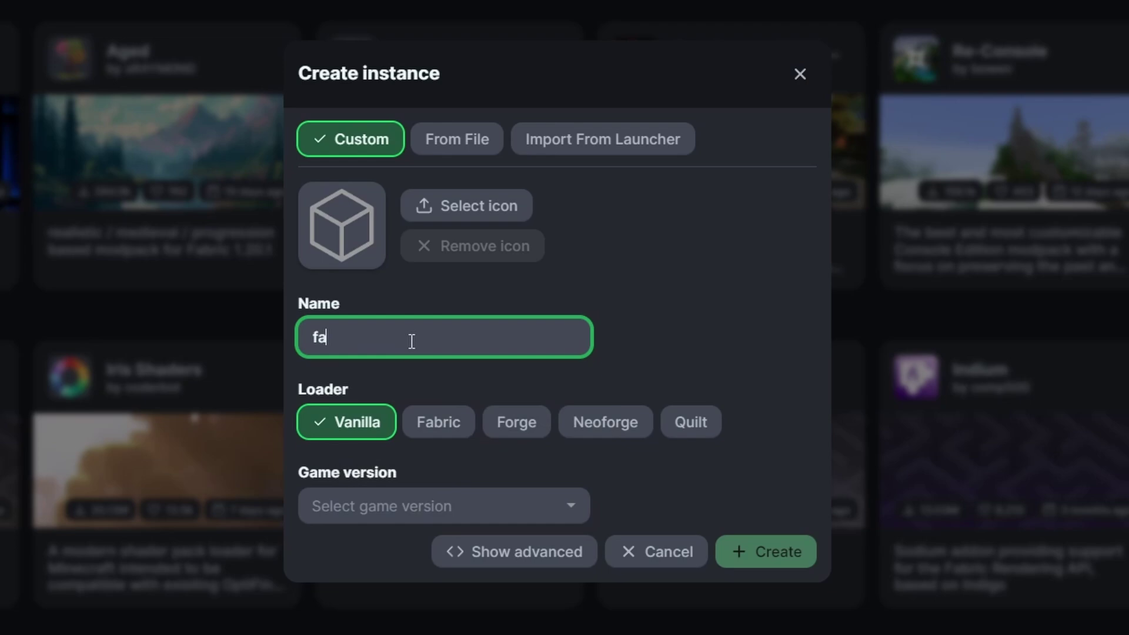
pyautogui.write('bric fsang')
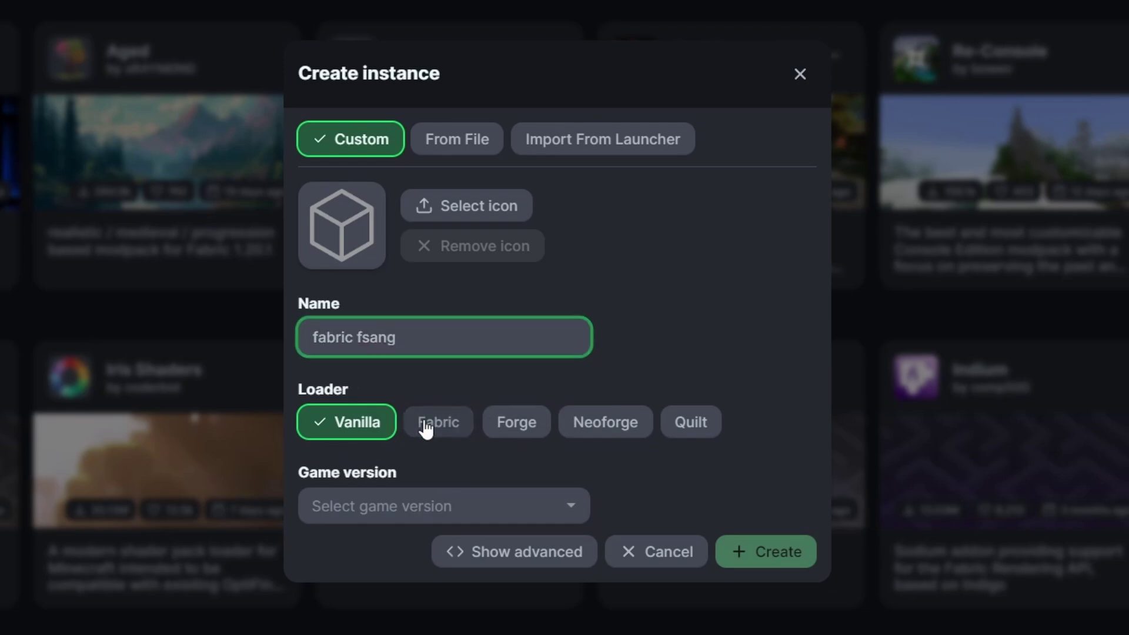
pyautogui.click(424, 426)
pyautogui.click(374, 508)
pyautogui.scroll(-3, 379, 388)
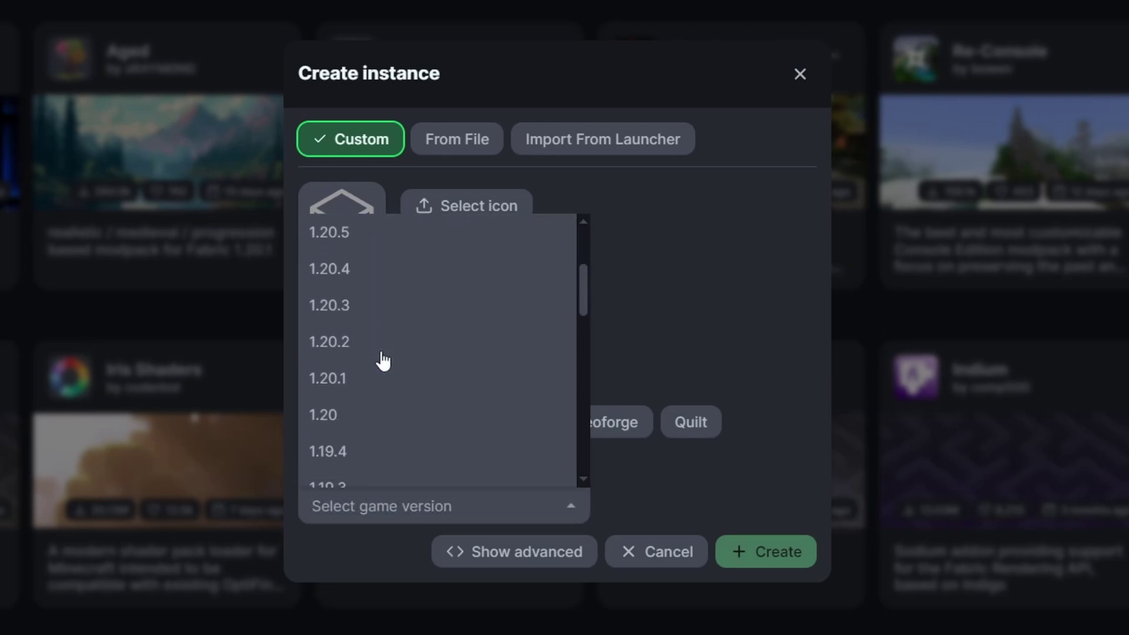
pyautogui.click(375, 373)
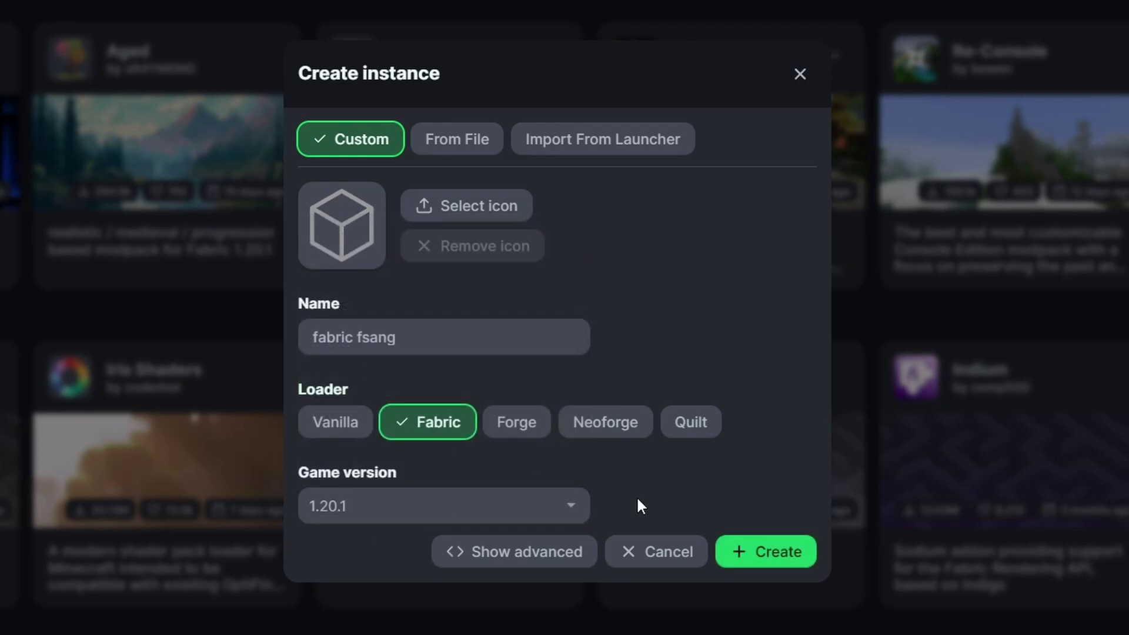
pyautogui.click(767, 555)
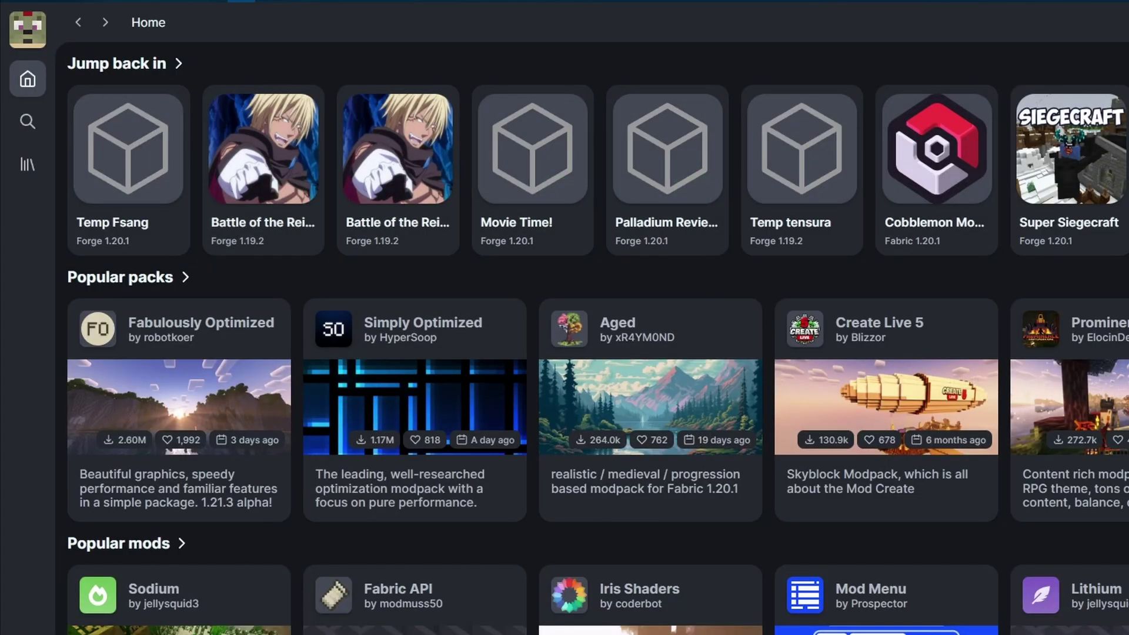
# - Open the fabric fsang instance from the library and search for mods to add with "fs"
pyautogui.click(28, 164)
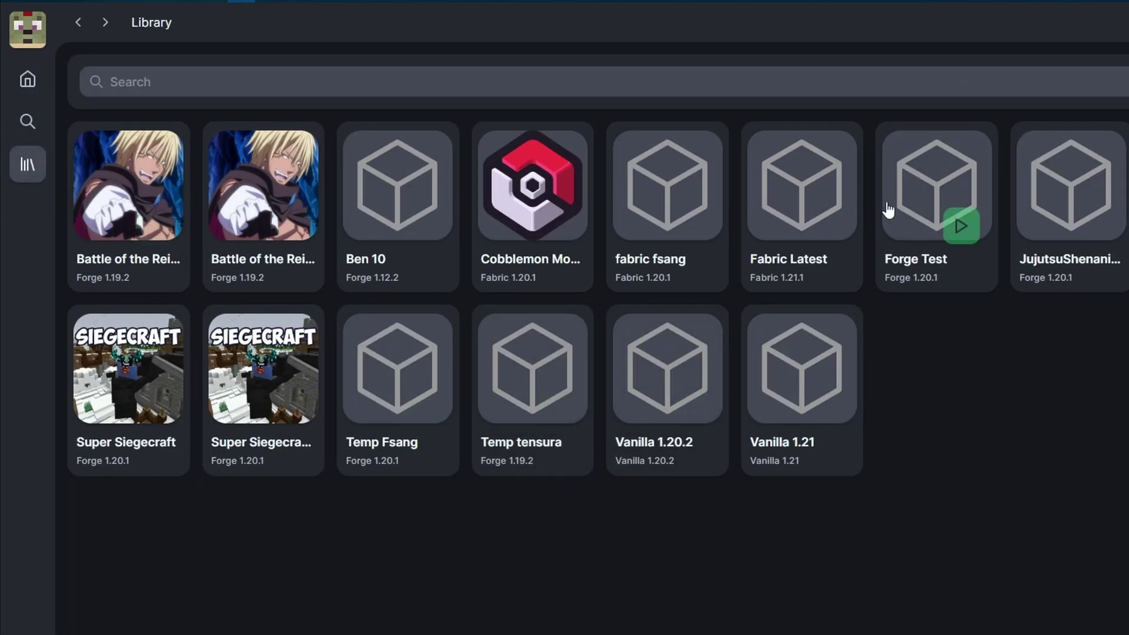
pyautogui.click(659, 182)
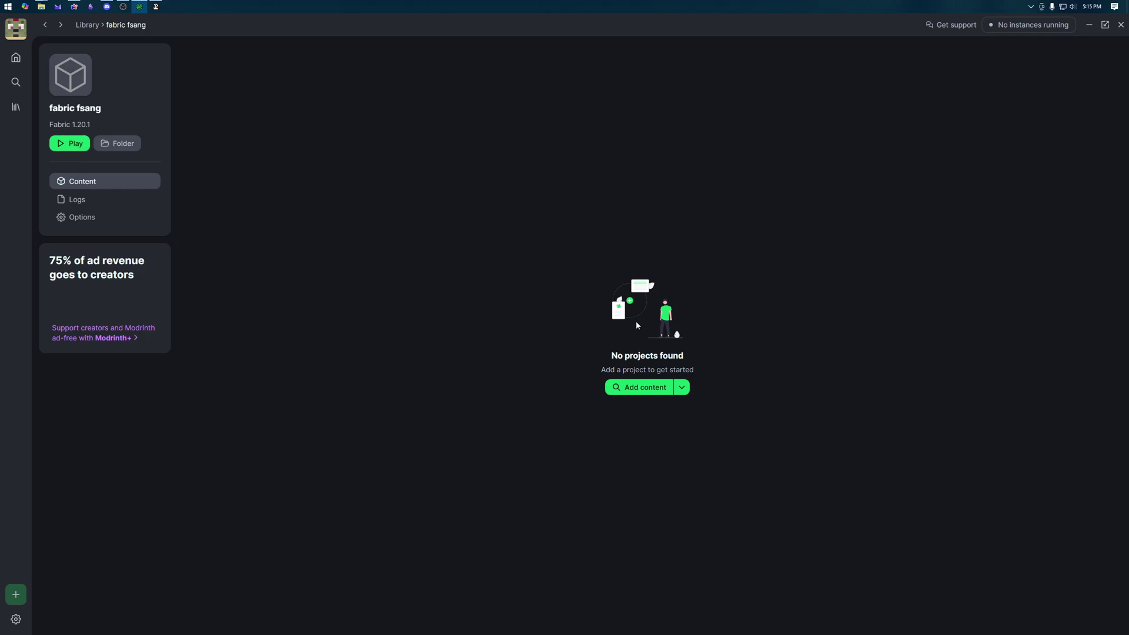
pyautogui.click(638, 389)
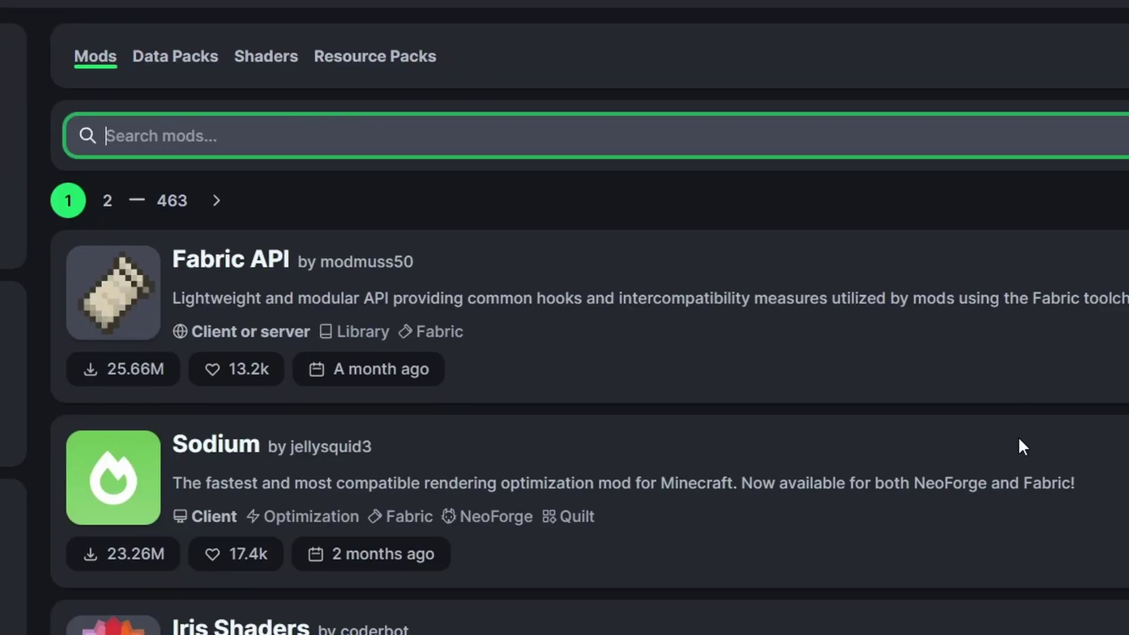
pyautogui.write('fs')
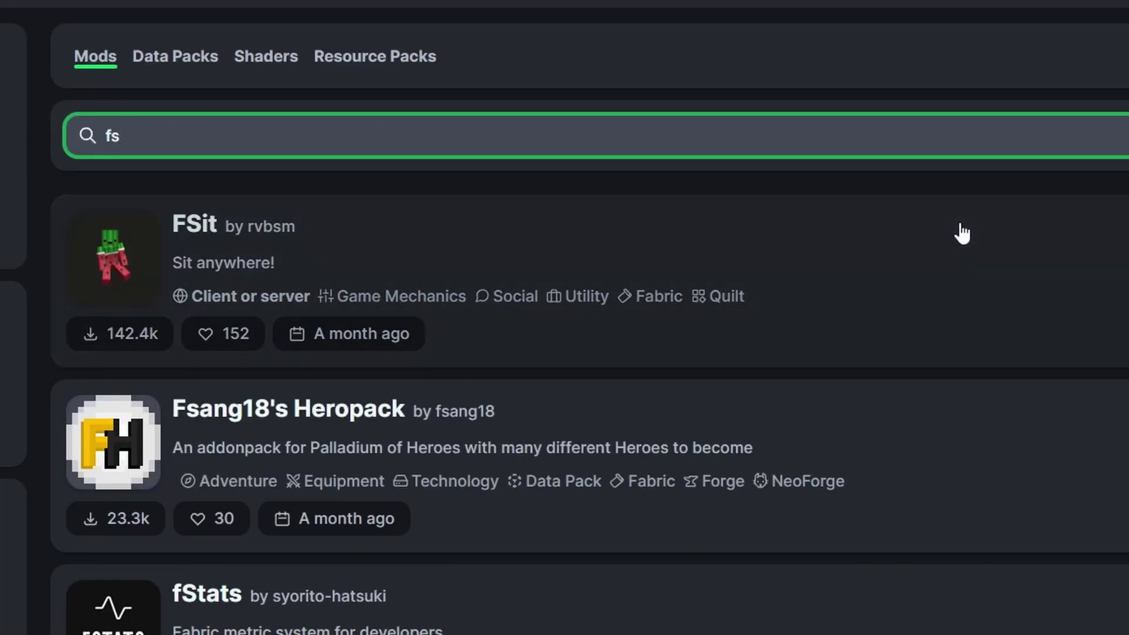
# - Search for "fsa", install Fsang18's Heropack into the fabric fsang instance, and launch the instance
pyautogui.write('a')
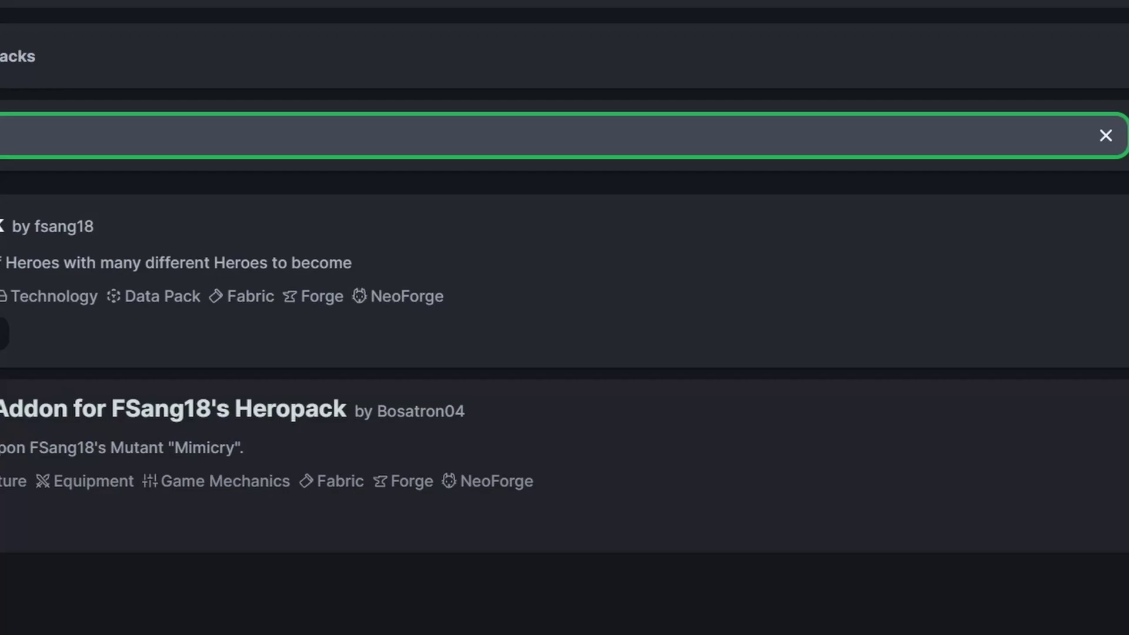
pyautogui.click(1038, 335)
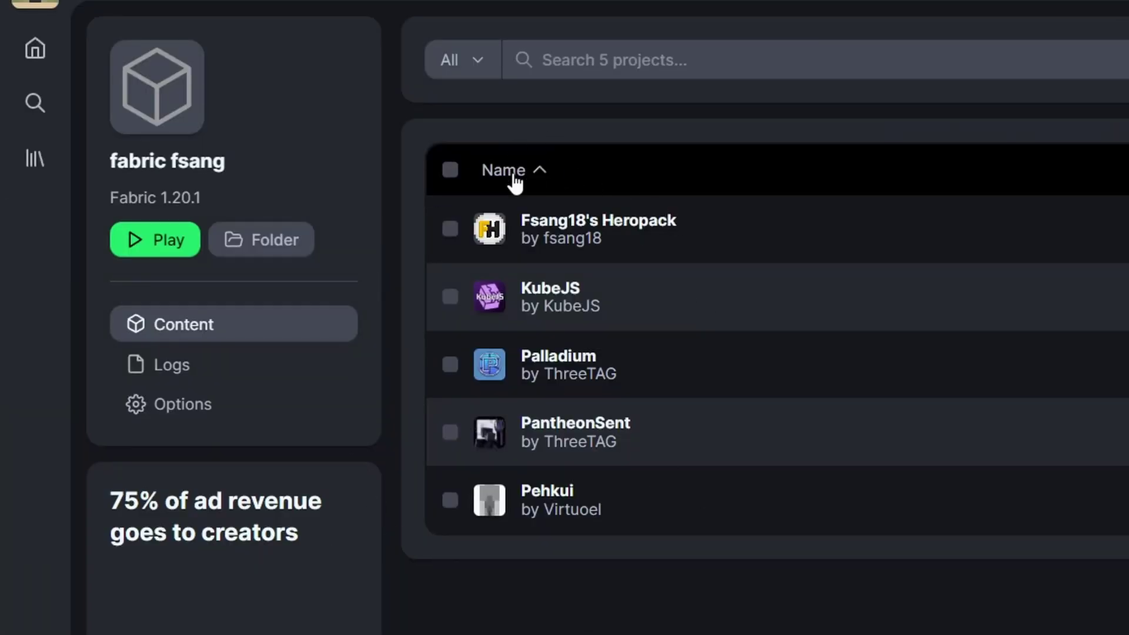
pyautogui.click(158, 246)
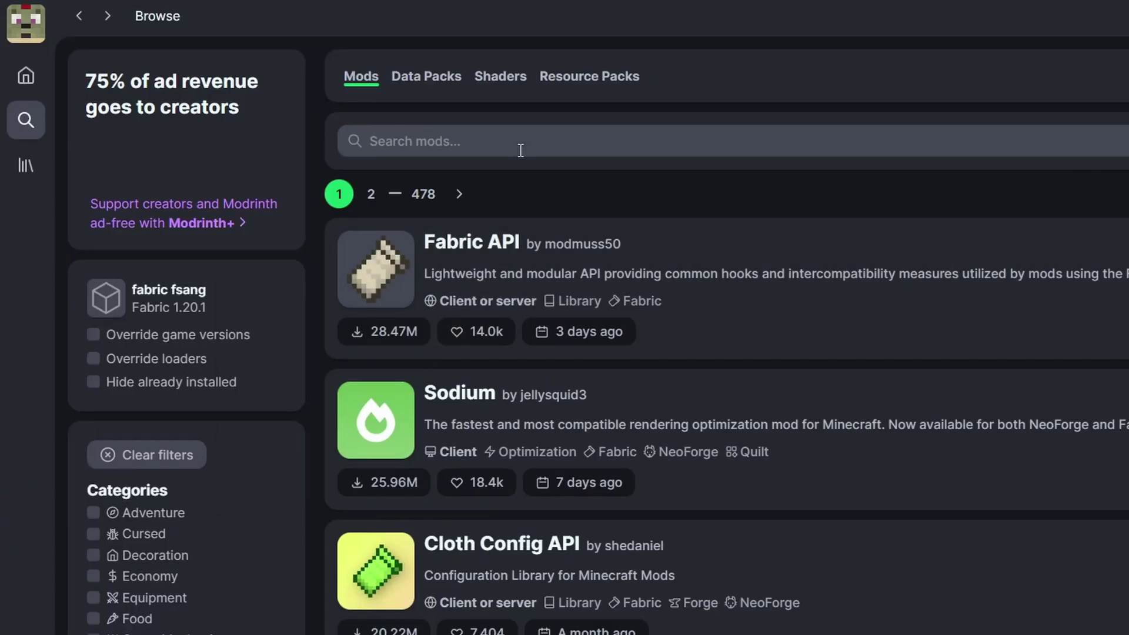
# - Find and install the required Rhino, Architectury API and Fabric API mods for the fabric fsang instance
pyautogui.click(521, 150)
pyautogui.write('rh')
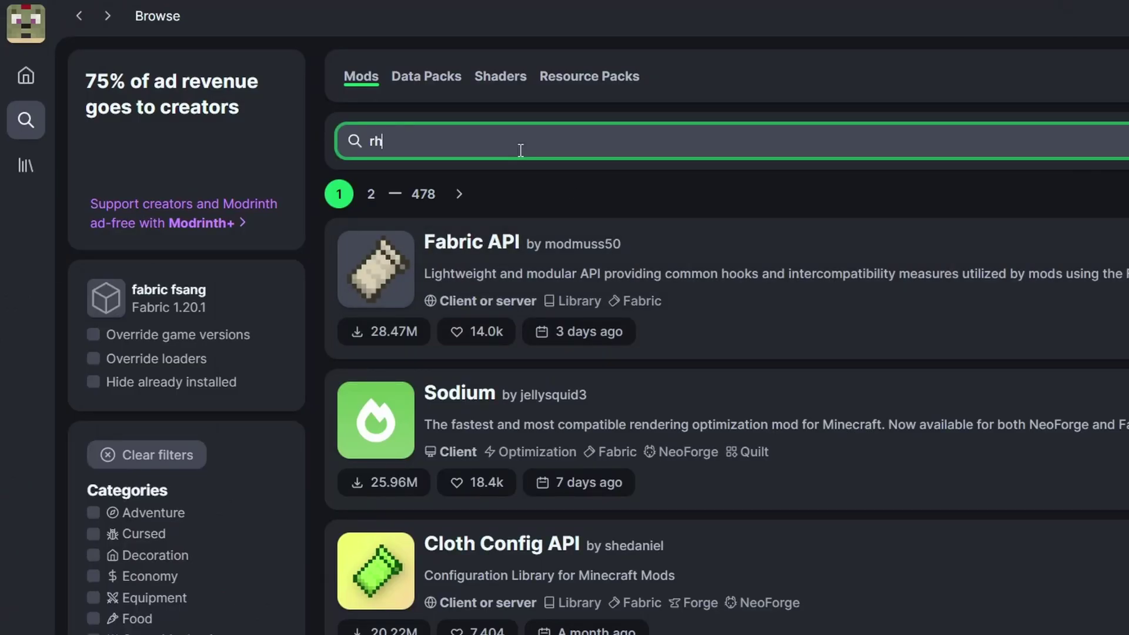
pyautogui.write('ino')
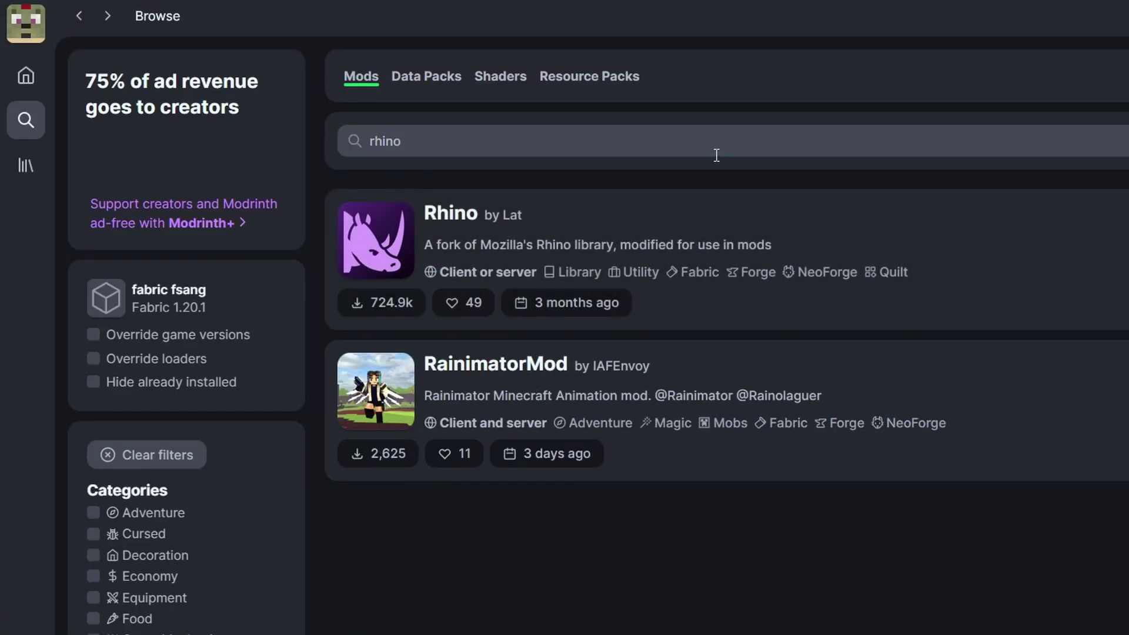
pyautogui.doubleClick(716, 151)
pyautogui.write('arch')
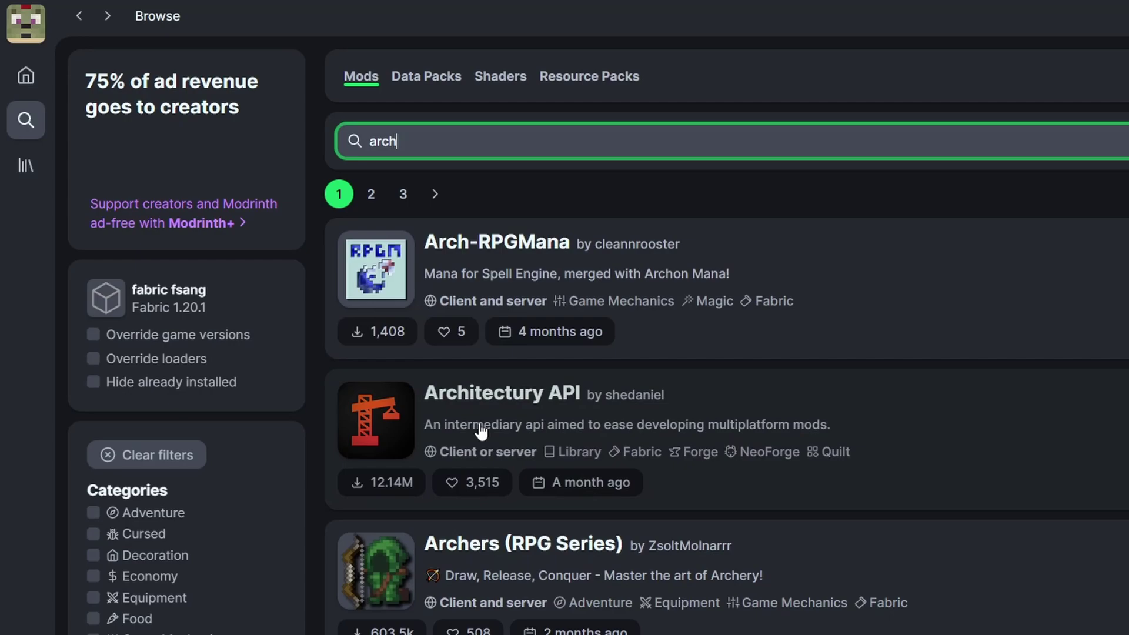
pyautogui.hotkey('ctrl', 'a')
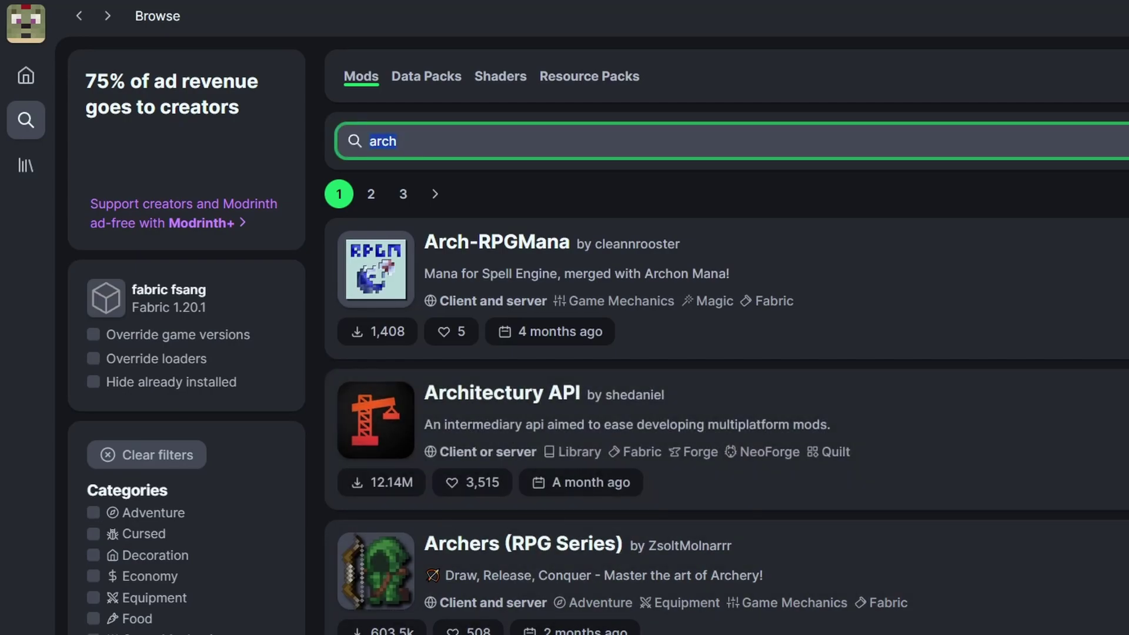
pyautogui.press('BackSpace')
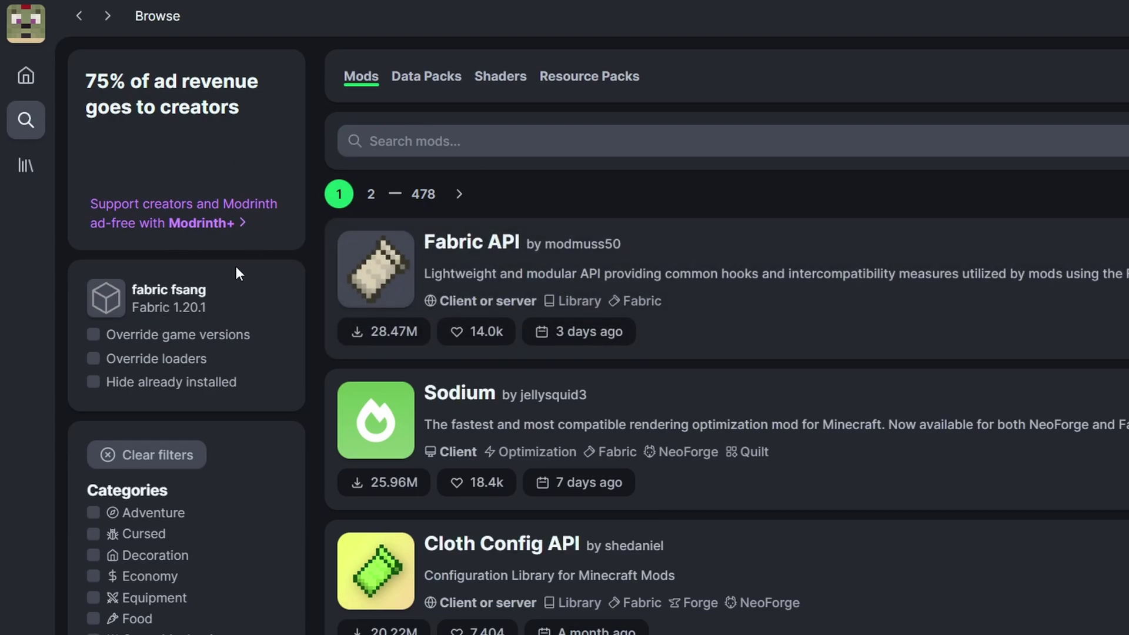
# - Launch the fabric fsang instance, check the Addon Pack Log for missing requirements, and close Minecraft
pyautogui.click(154, 302)
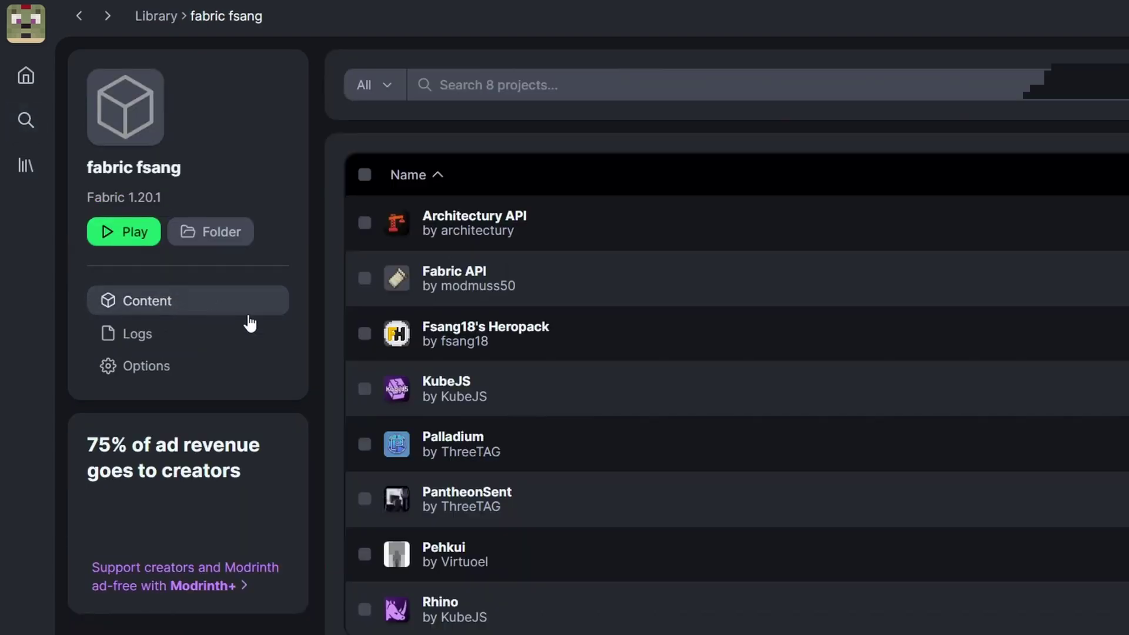
pyautogui.click(121, 232)
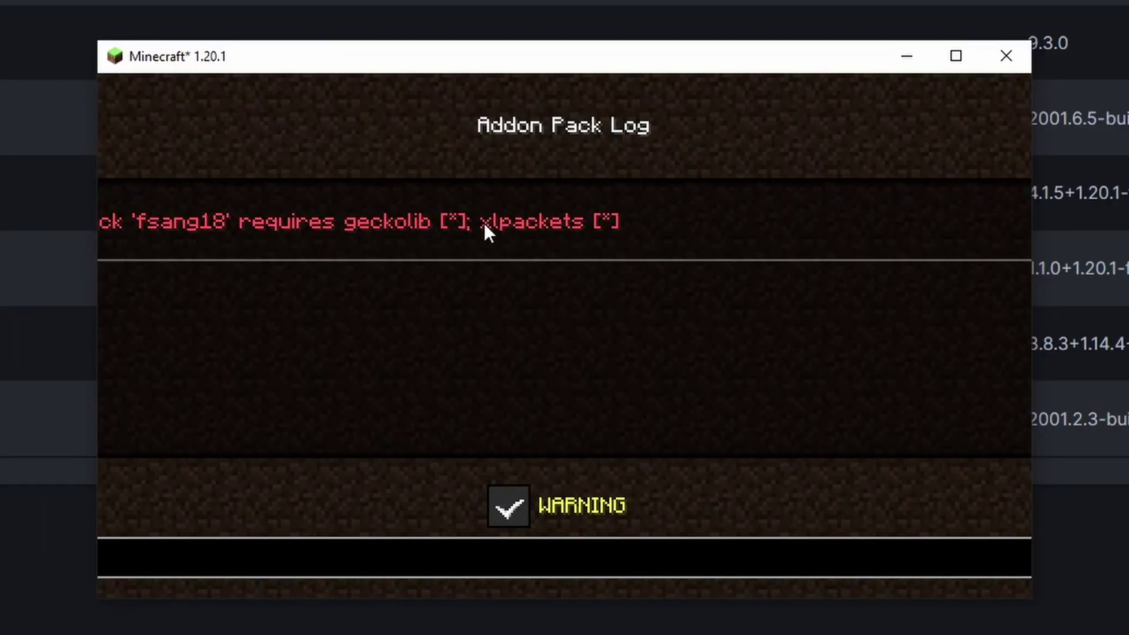
pyautogui.click(1005, 56)
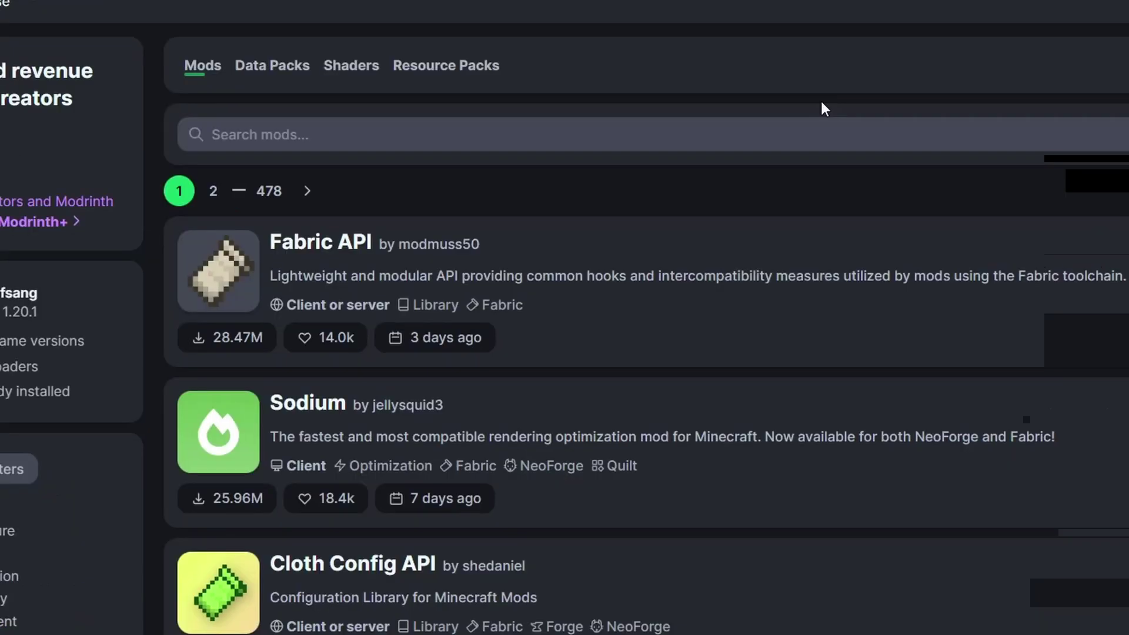
# - Install Geckolib into the fabric fsang instance and search the mods for "xlpack"
pyautogui.click(503, 135)
pyautogui.write('gec')
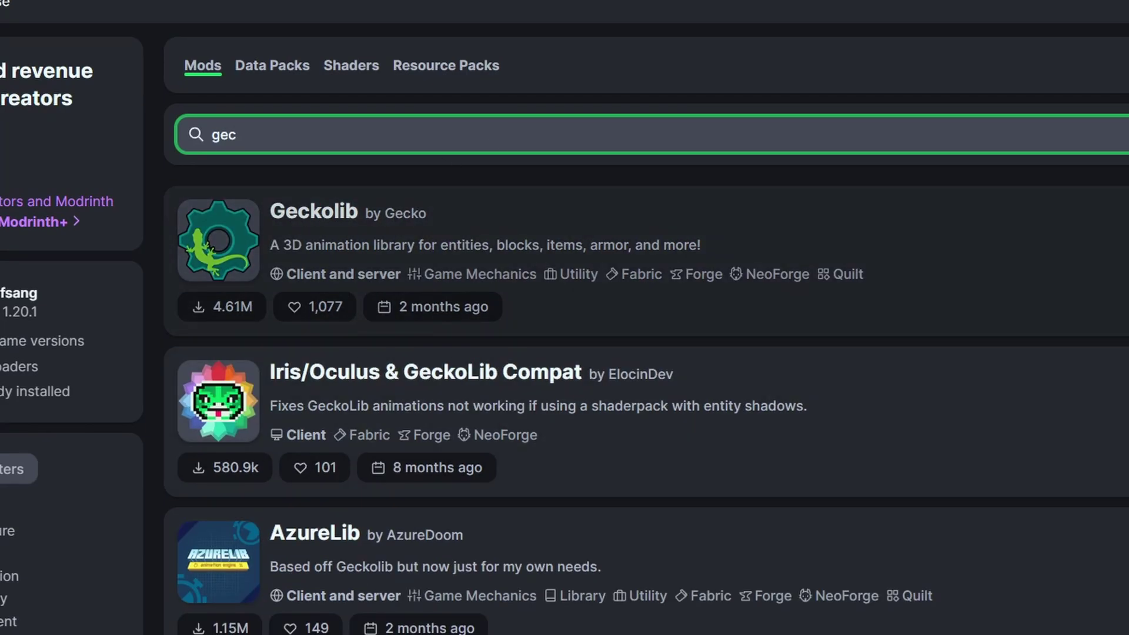
pyautogui.click(473, 89)
pyautogui.press('Tab')
pyautogui.write('xlpack')
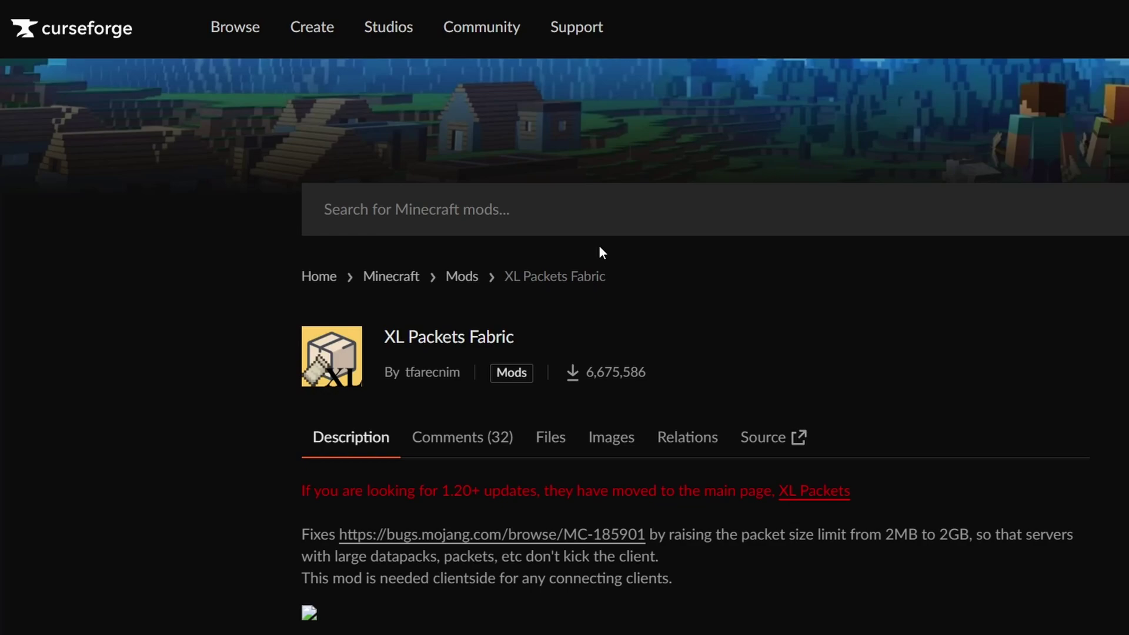
# - In the web browser, download xlpackets-1.19.2-4.jar from the XL Packets Fabric files on CurseForge
pyautogui.click(298, 189)
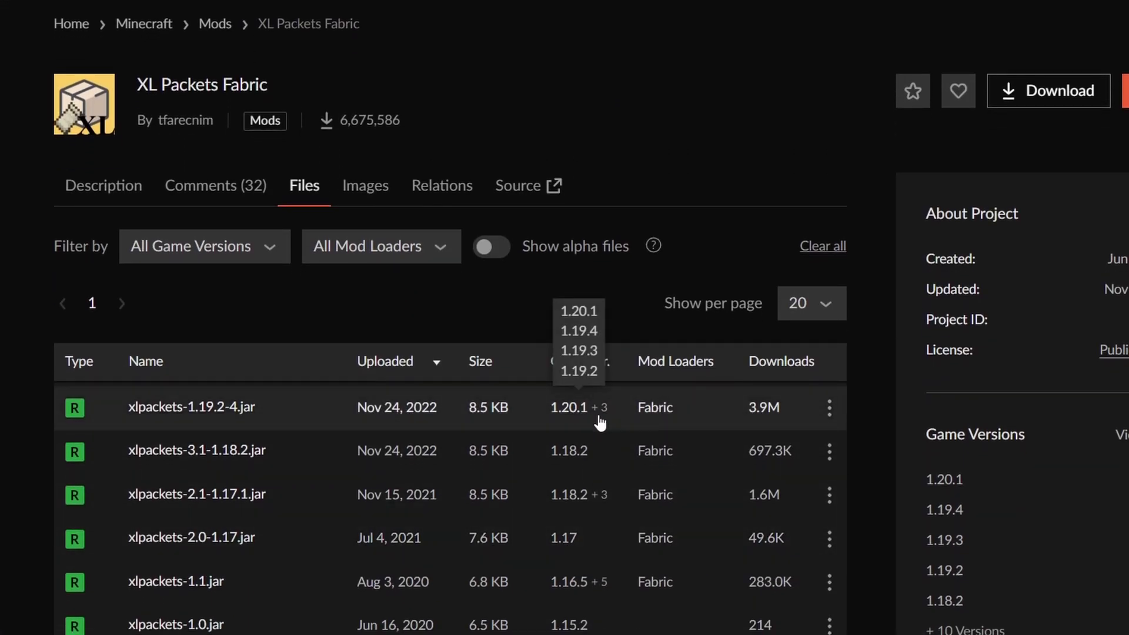
pyautogui.click(199, 414)
pyautogui.click(658, 446)
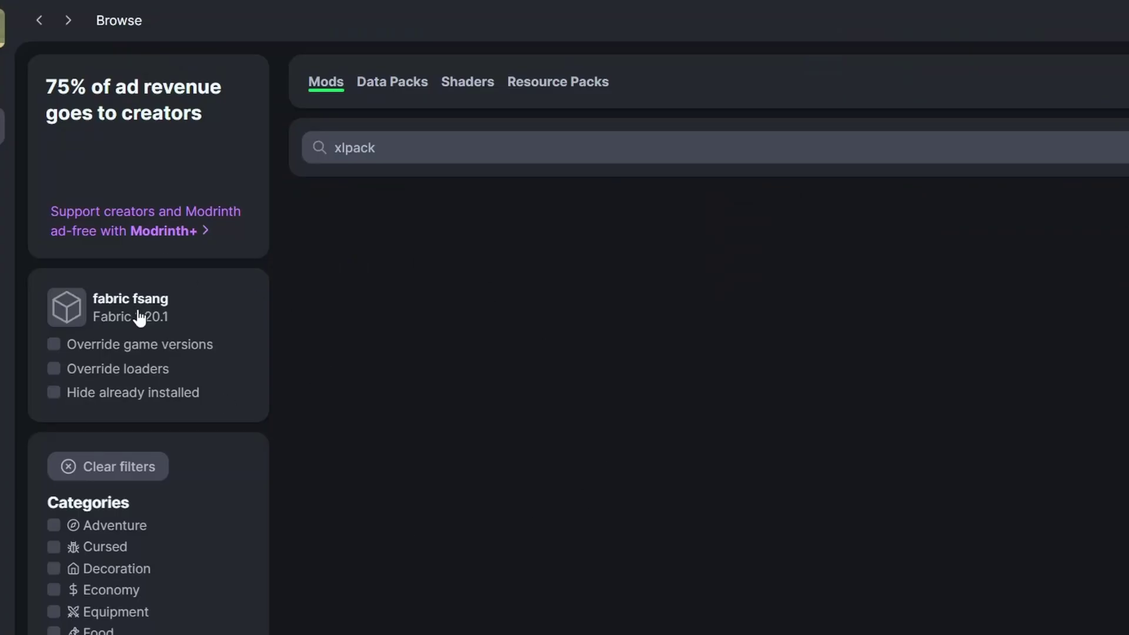
# - Back in the Modrinth App, open the fabric fsang instance's mods folder and add xlpackets-1.19.2-4.jar from Downloads
pyautogui.click(139, 318)
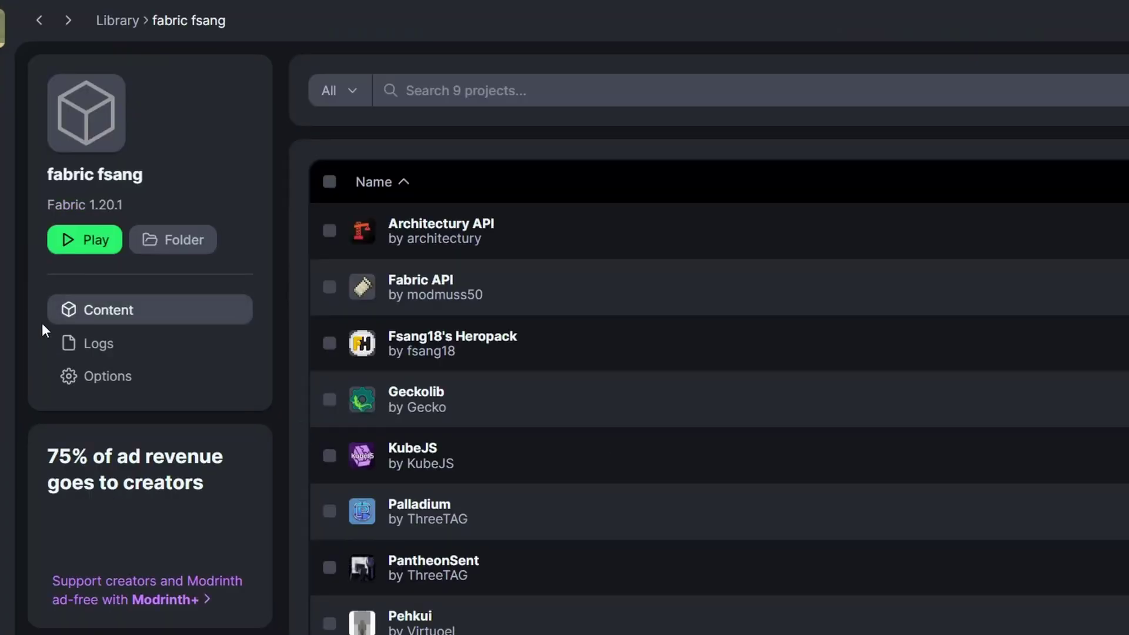
pyautogui.click(180, 241)
pyautogui.moveTo(689, 244); pyautogui.dragTo(901, 252)
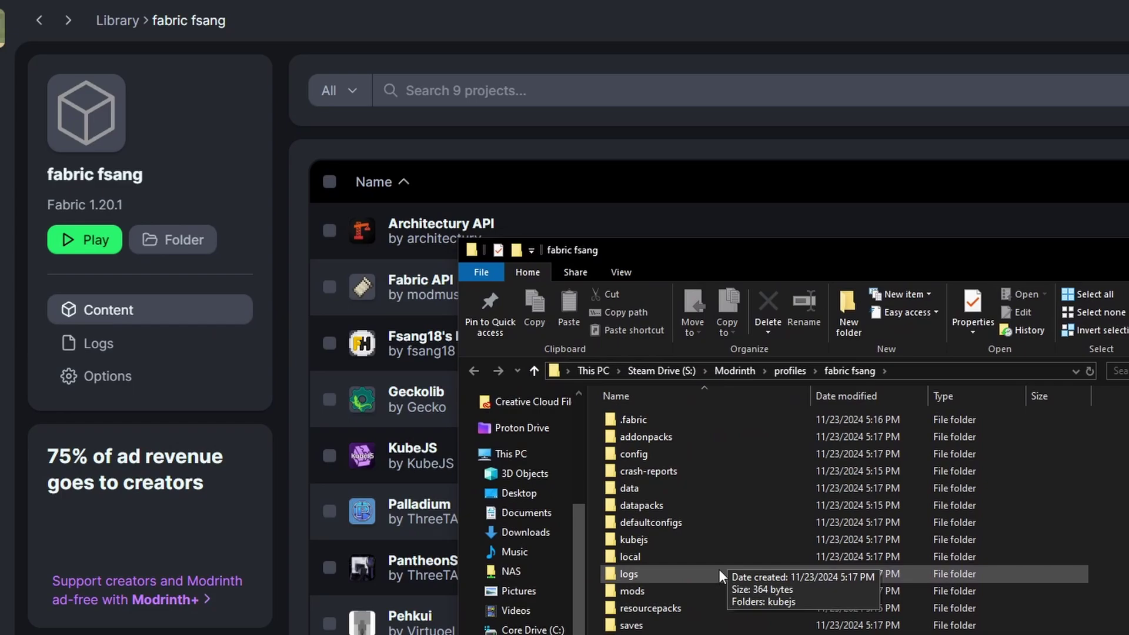
pyautogui.doubleClick(699, 591)
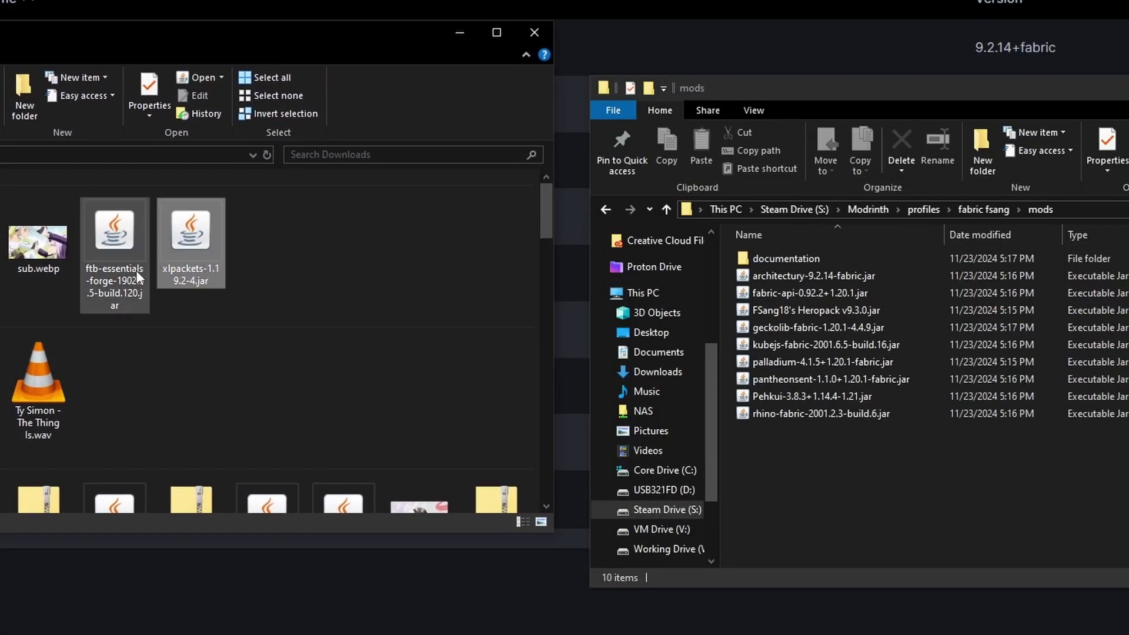
pyautogui.moveTo(159, 247); pyautogui.dragTo(930, 511)
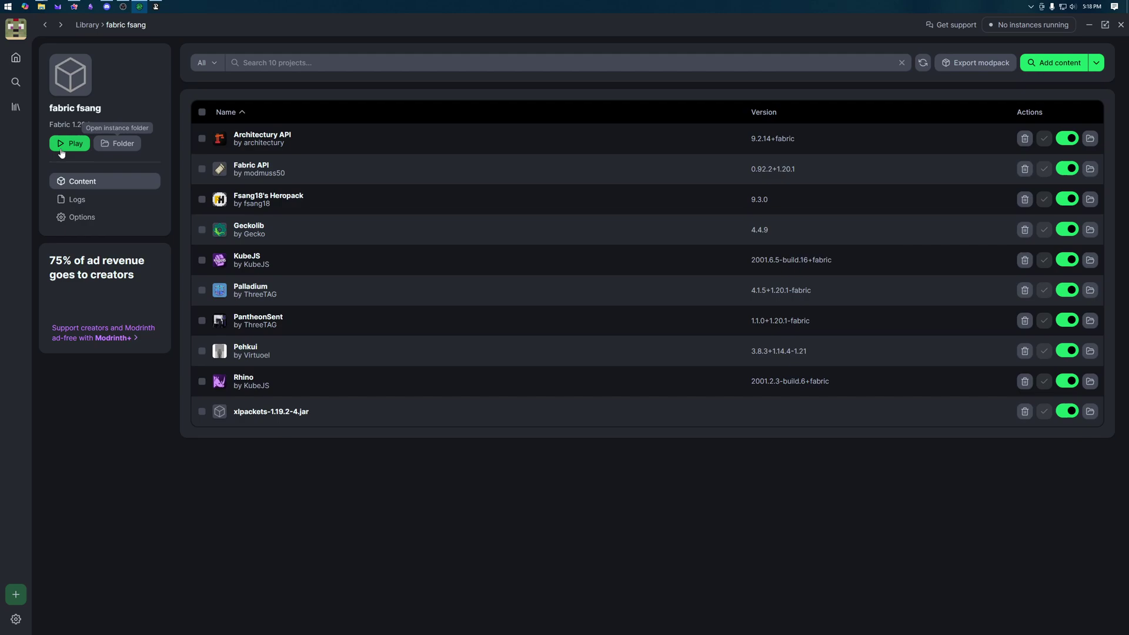
# - Launch the fabric fsang instance and look through the FSang18's item categories in a world's creative inventory
pyautogui.click(62, 145)
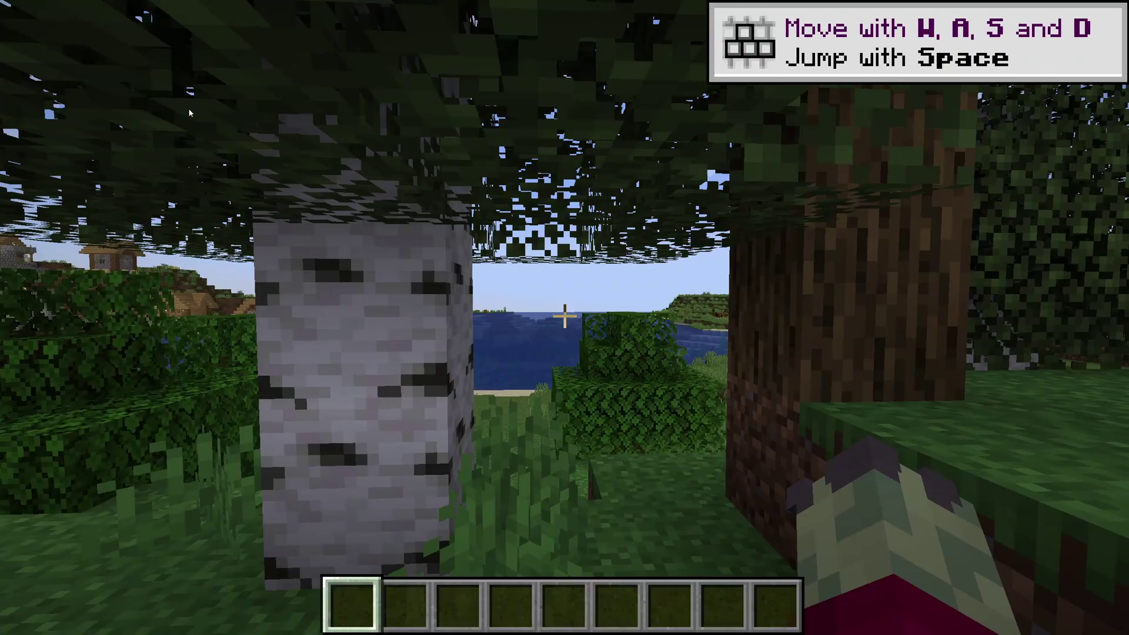
pyautogui.press('e')
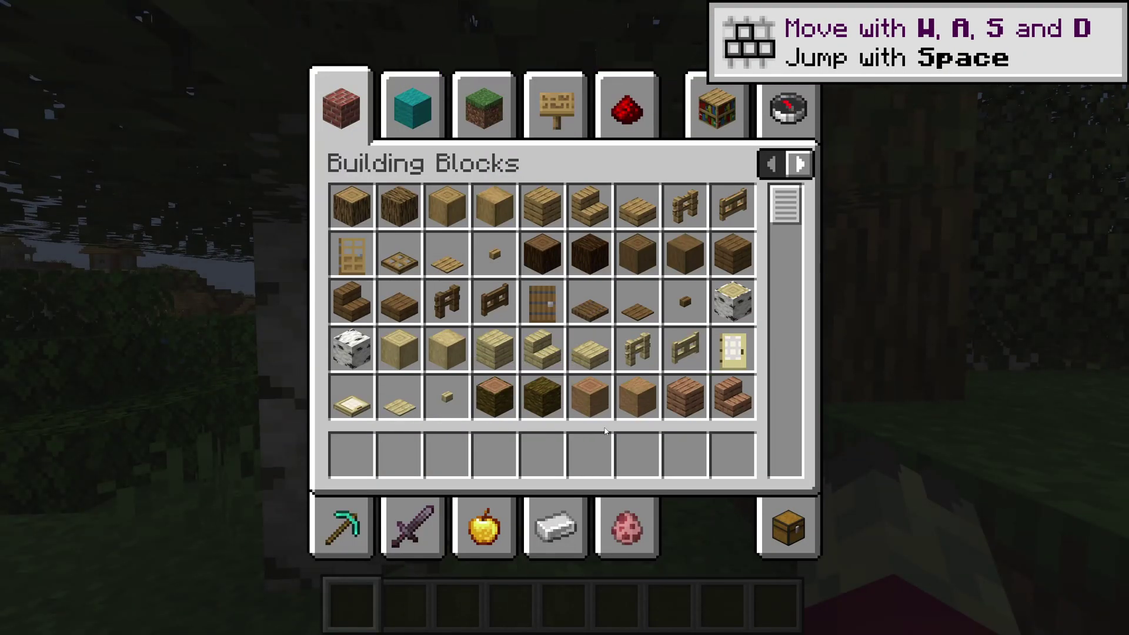
pyautogui.click(799, 165)
pyautogui.click(341, 107)
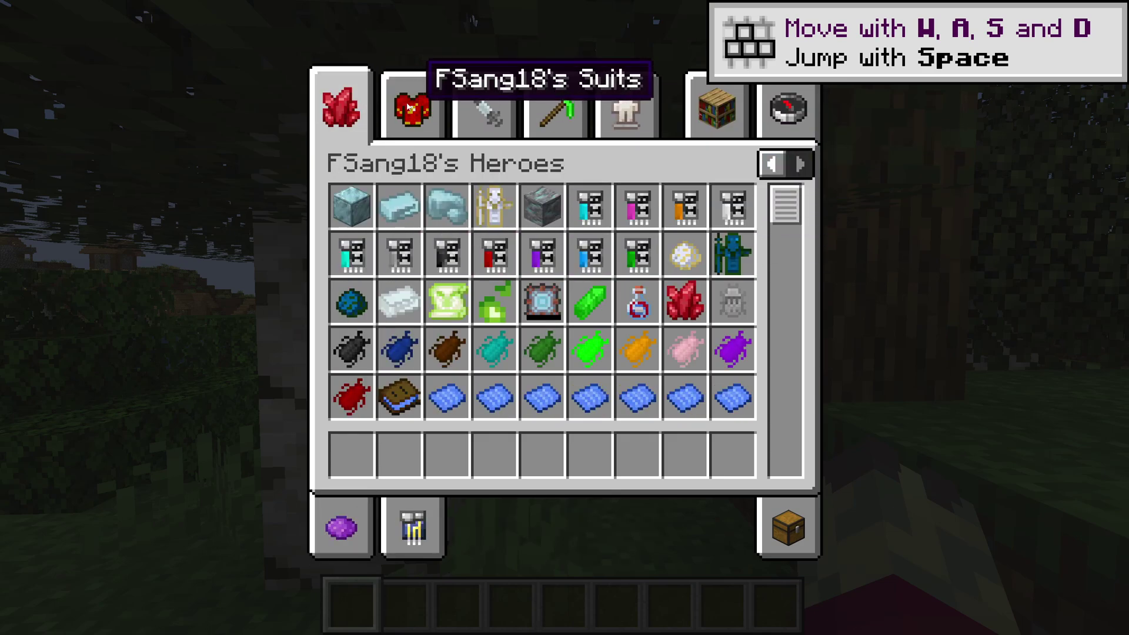
pyautogui.click(485, 109)
pyautogui.click(556, 108)
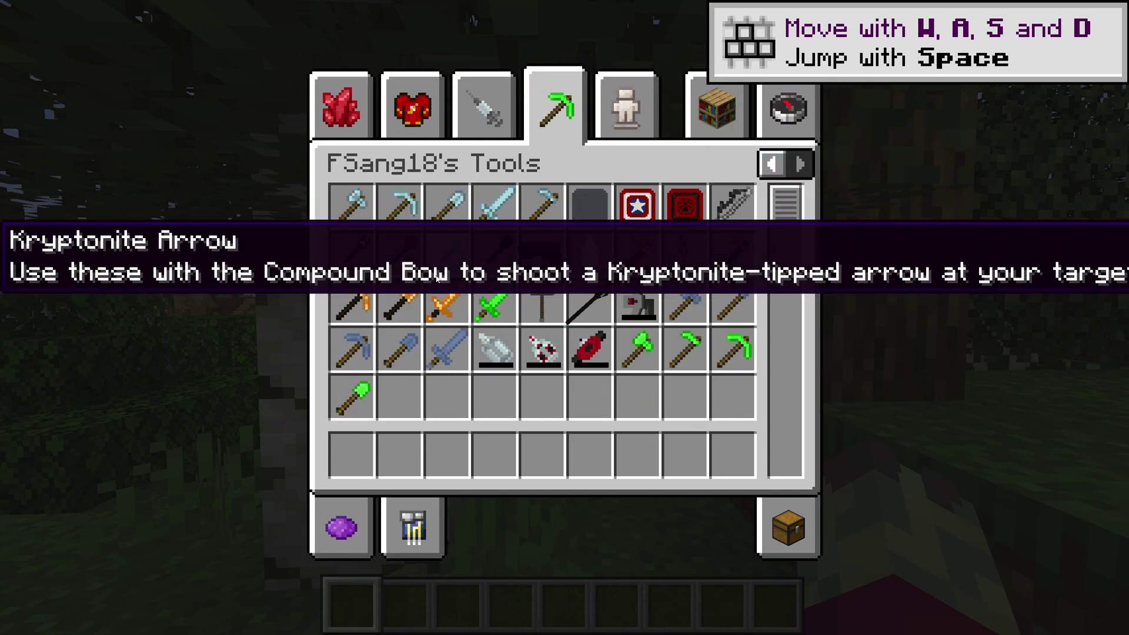
pyautogui.click(415, 525)
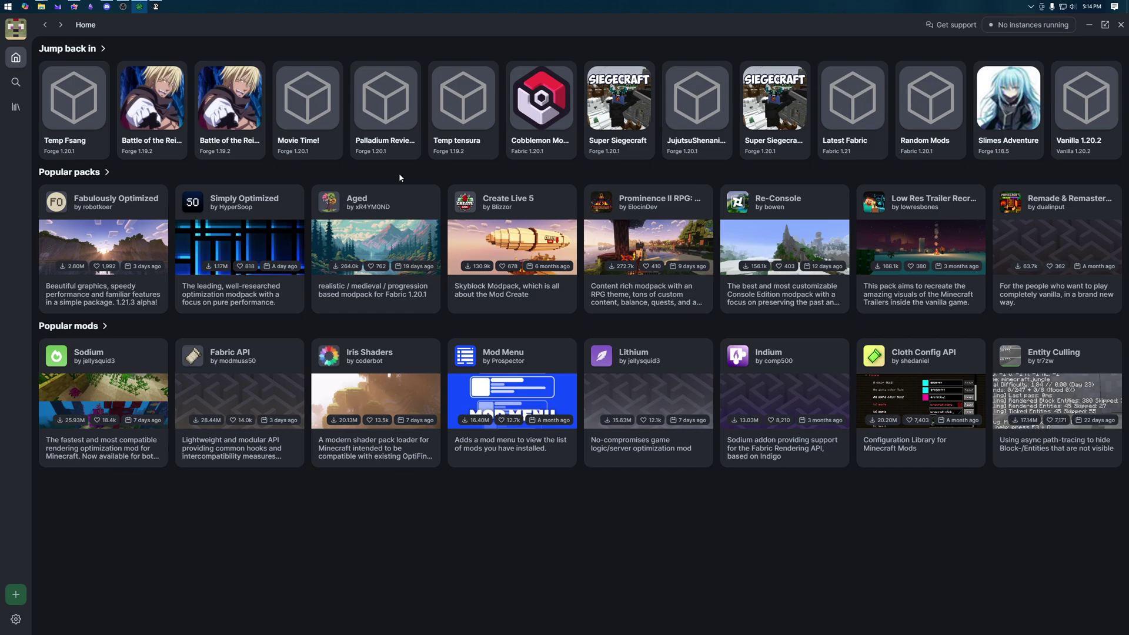
# - In the Modrinth App, search the modpacks for "palla" and open the Palladium SuperHeroes Server page
pyautogui.click(18, 83)
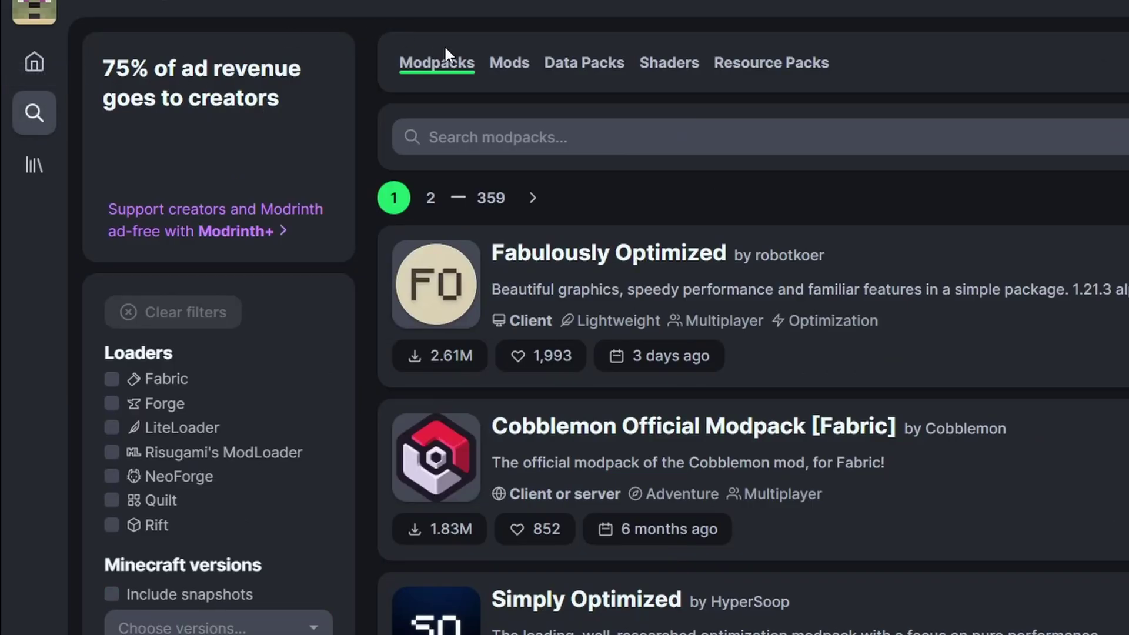
pyautogui.click(472, 124)
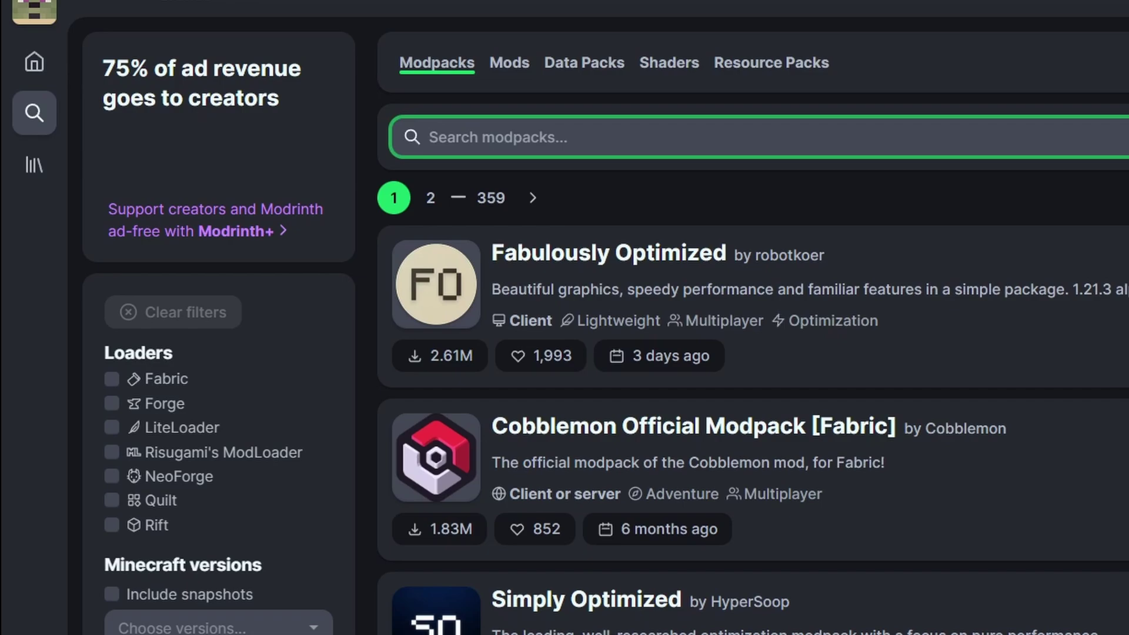
pyautogui.write('palla')
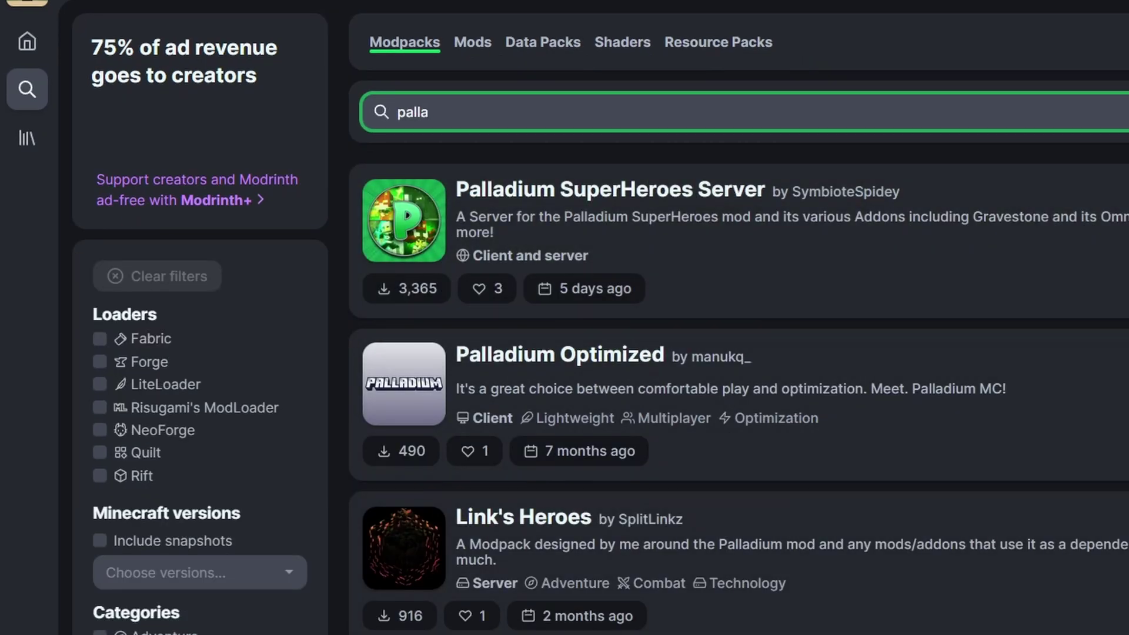
pyautogui.click(706, 231)
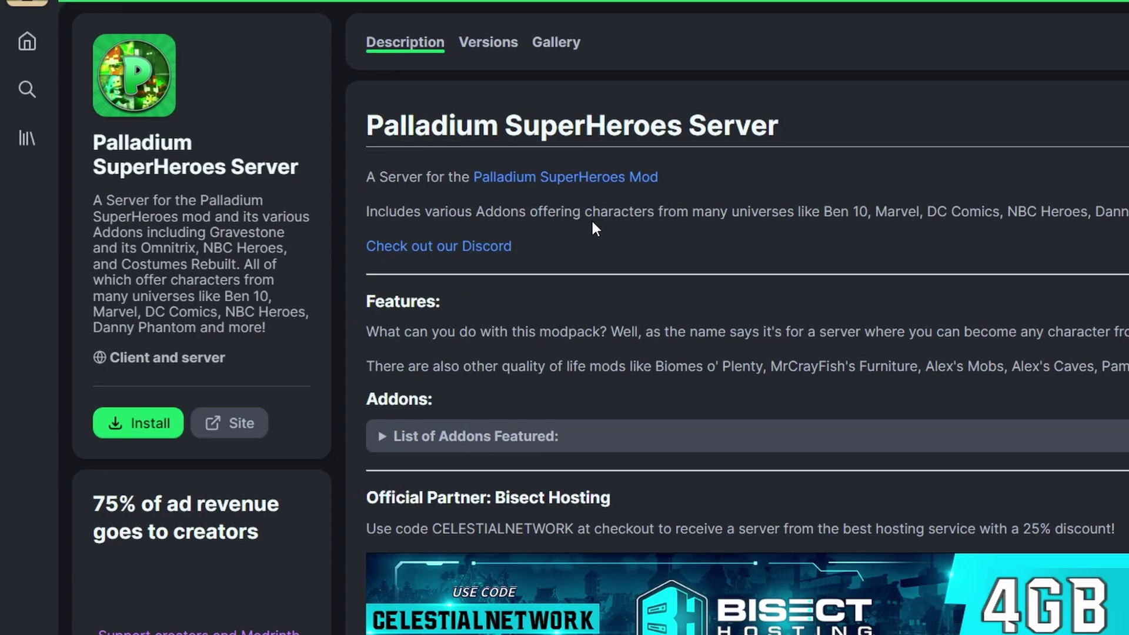
# - Expand the modpack's list of featured addons and highlight Fsang18's Heropack and the entries from PantheonSent to NBC Heroes
pyautogui.click(383, 442)
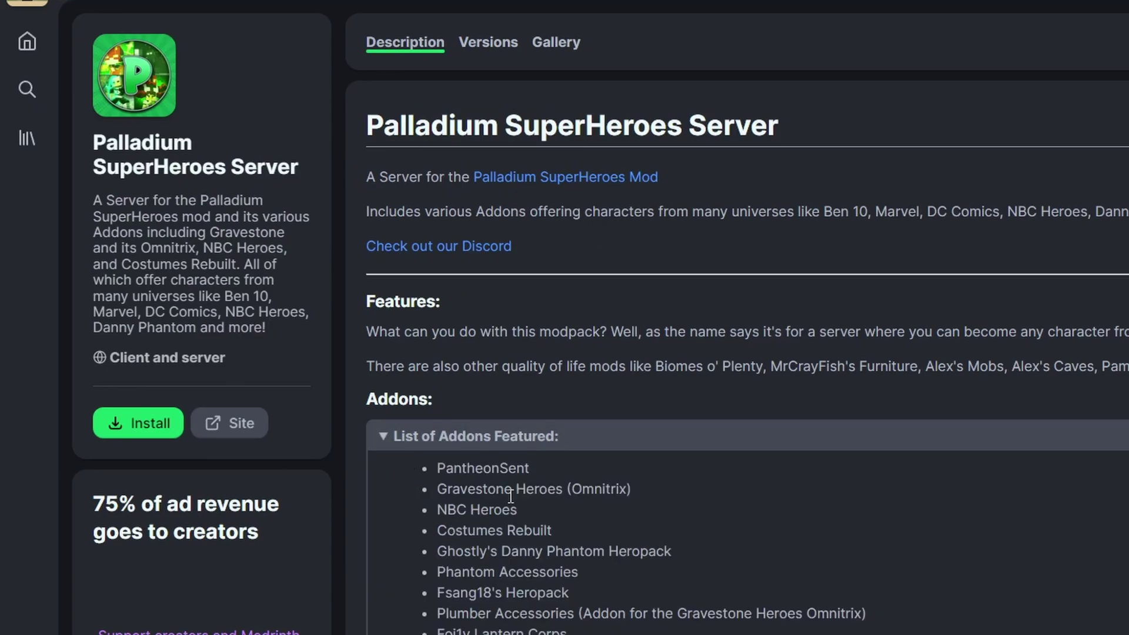
pyautogui.moveTo(435, 592); pyautogui.dragTo(575, 590)
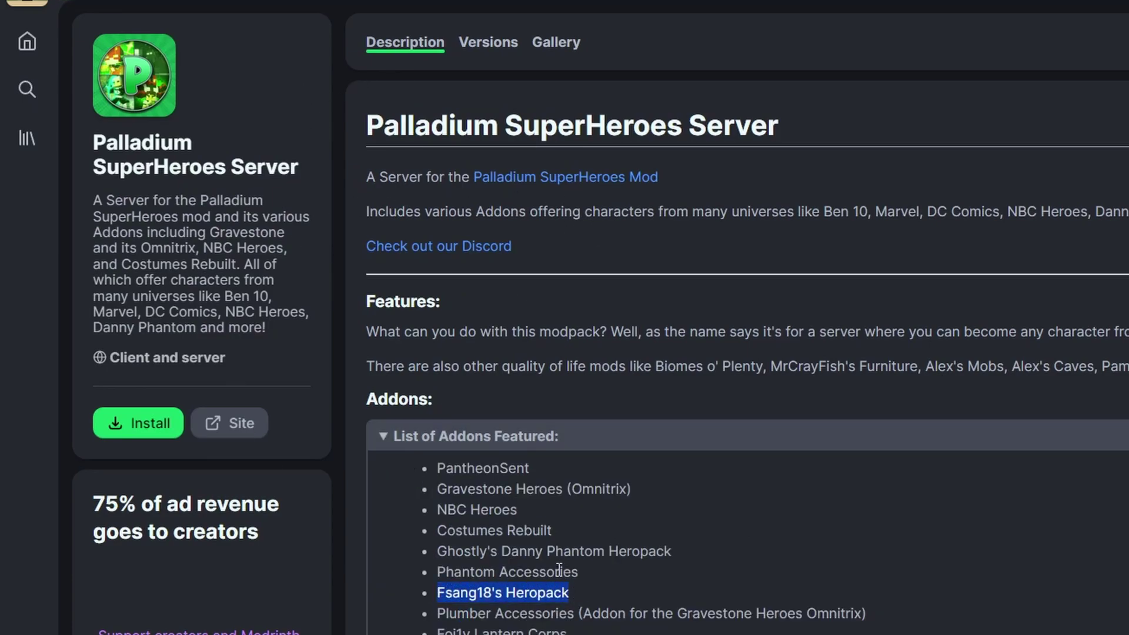
pyautogui.click(147, 411)
pyautogui.moveTo(517, 509); pyautogui.dragTo(436, 467)
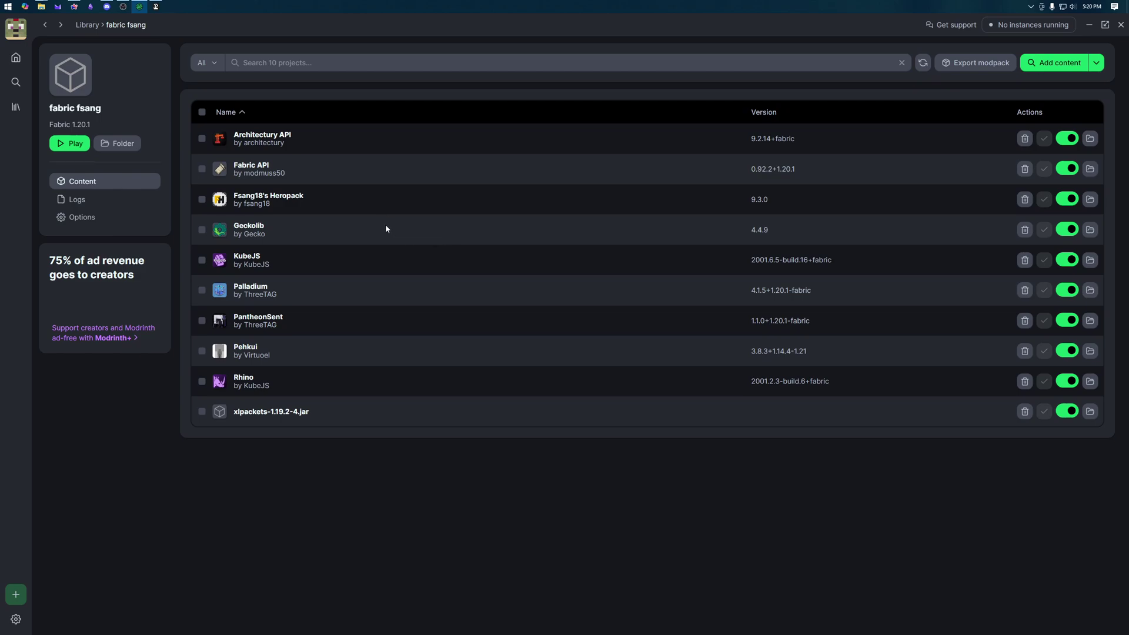
# - Open the modpack browser from the fabric fsang instance
pyautogui.click(16, 82)
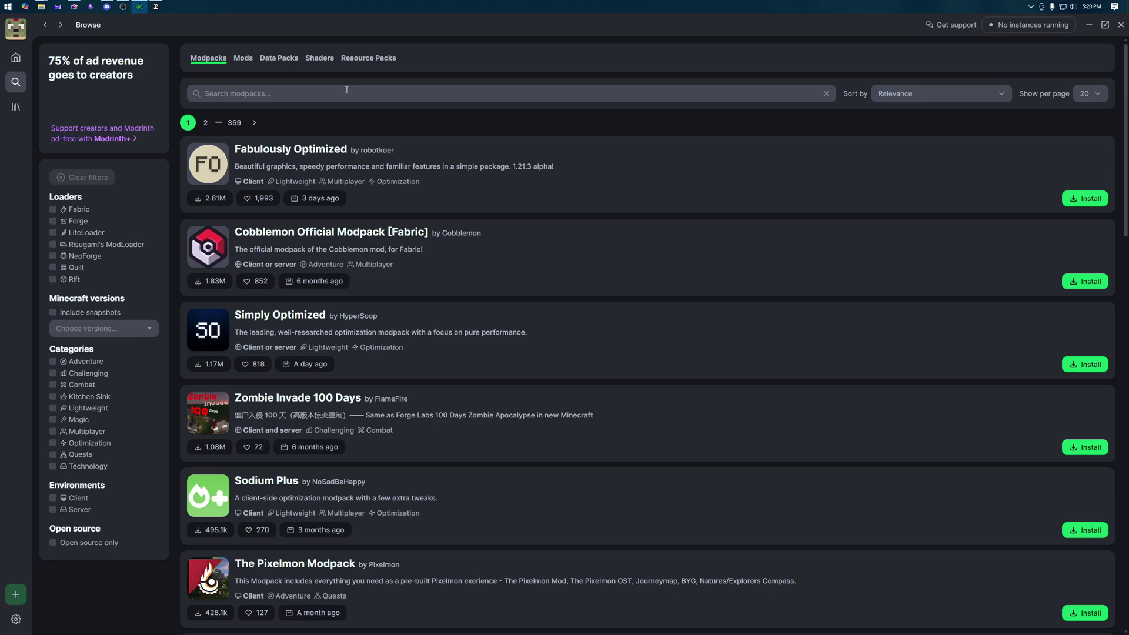